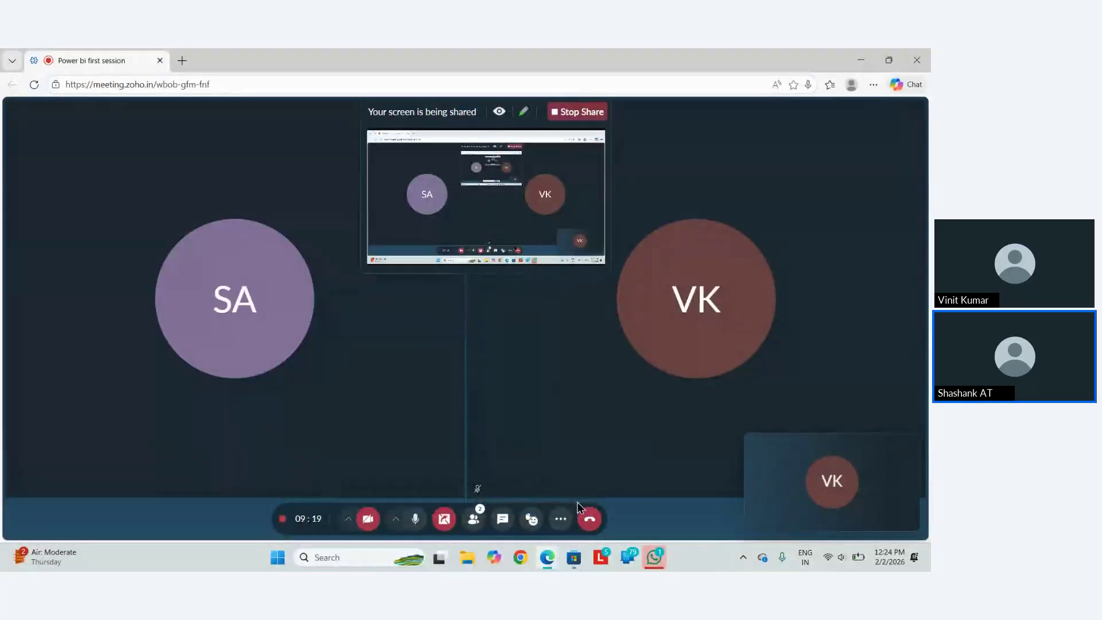
- Switch to the Microsoft Store window showing the Power BI Desktop app page
key(alt+Tab)
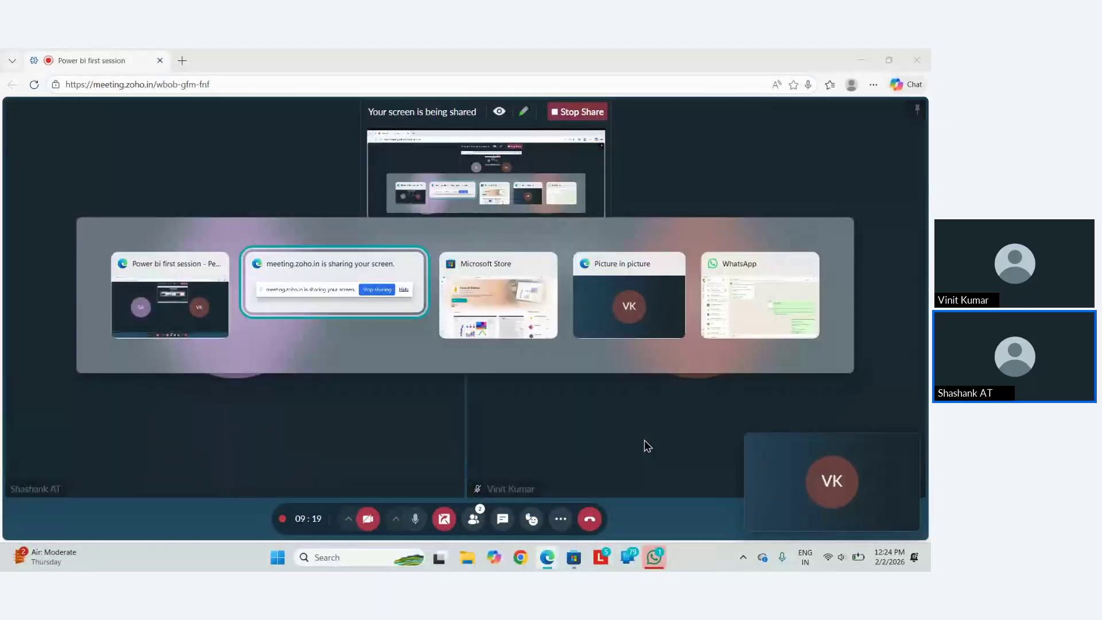
key(alt+Tab)
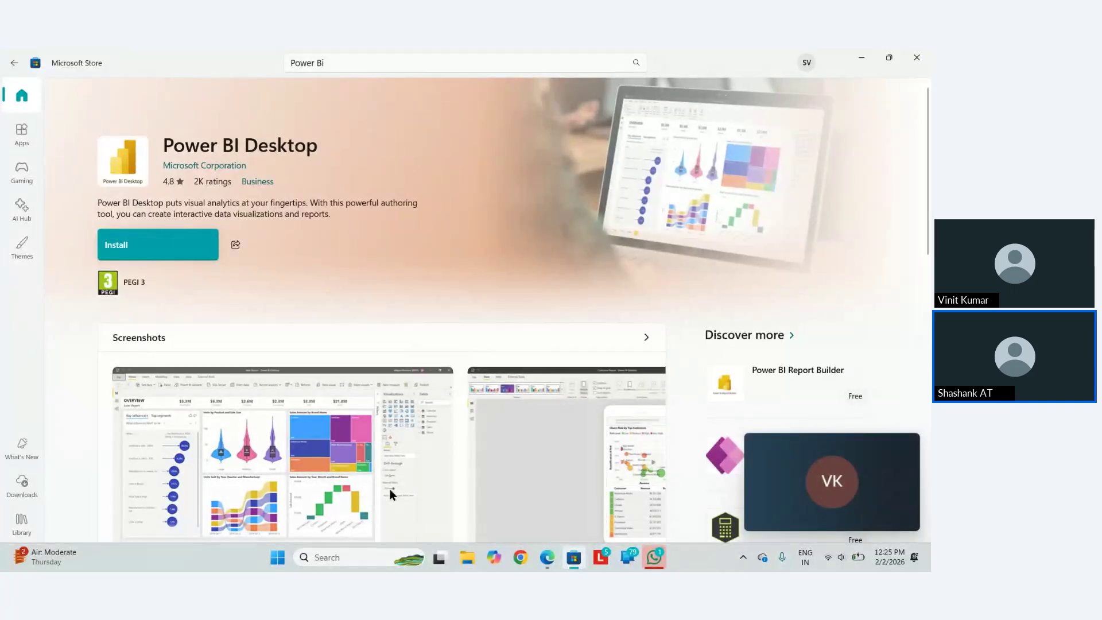
key(alt+Tab)
key(alt+Tab)
key(alt+Tab)
key(alt+Tab)
key(alt+Tab)
key(alt+Tab)
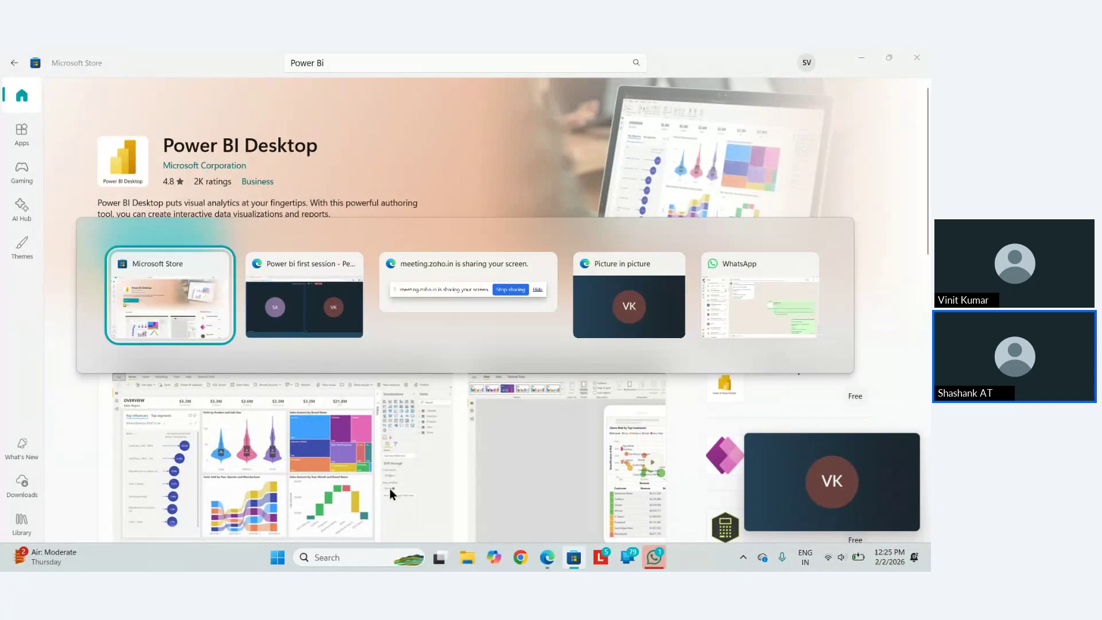
key(alt+Tab)
key(alt+Tab)
key(alt+Tab)
key(alt+Tab)
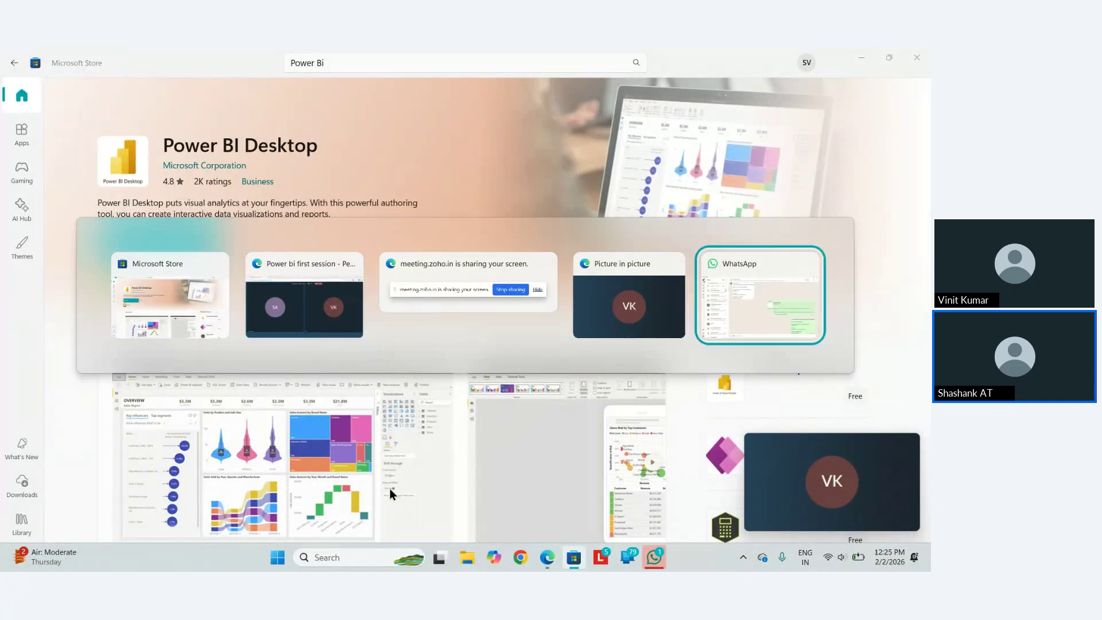
- Find Notepad with the system search and open it
key(super)
text(no)
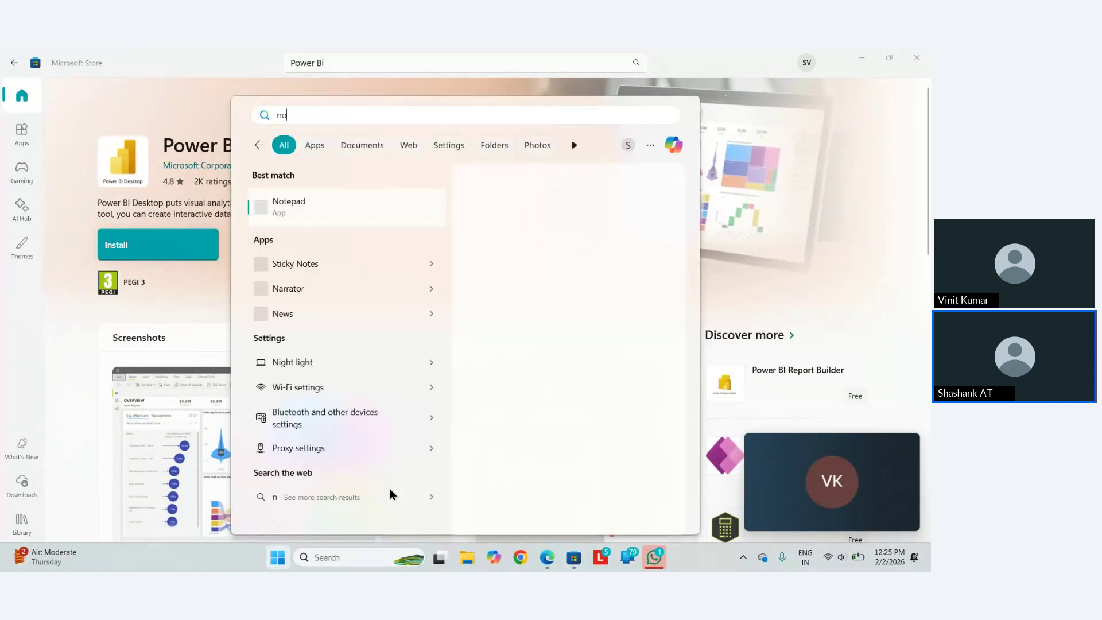
text(tepad)
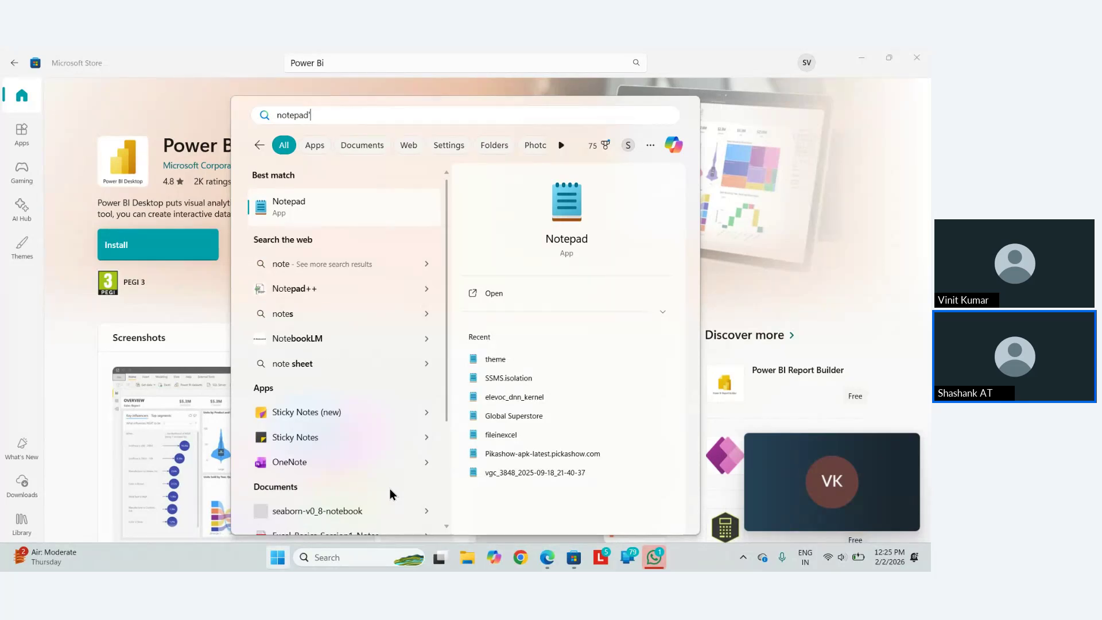
key(Return)
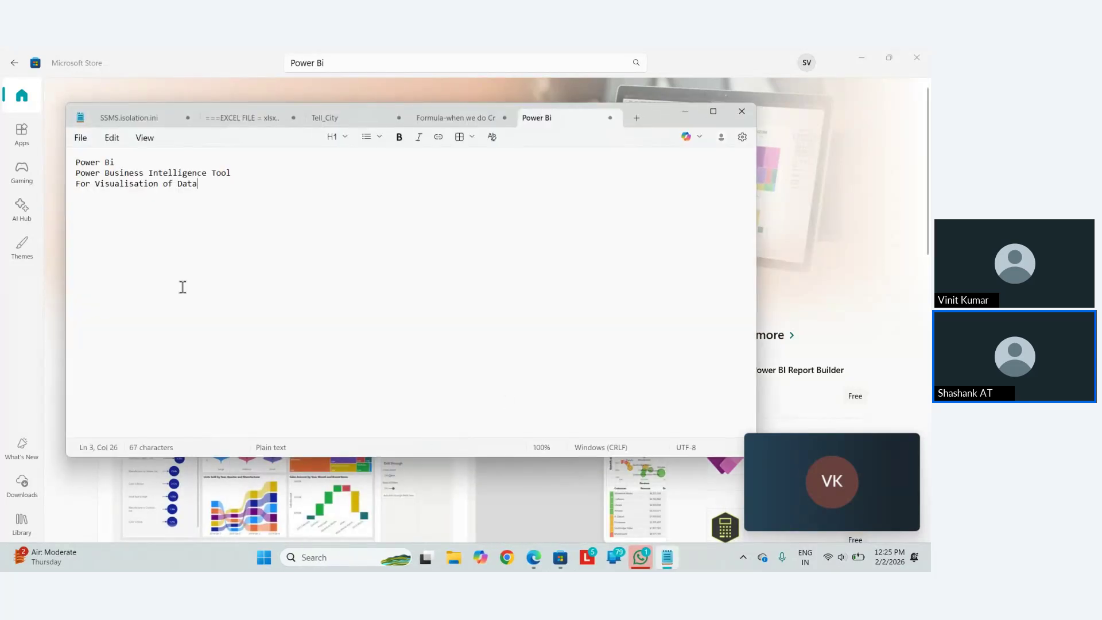
- Maximize Notepad and add the lines "Power Bi Desktop" and "Power bi Services" below the existing Power Bi notes
key(Return)
click(714, 118)
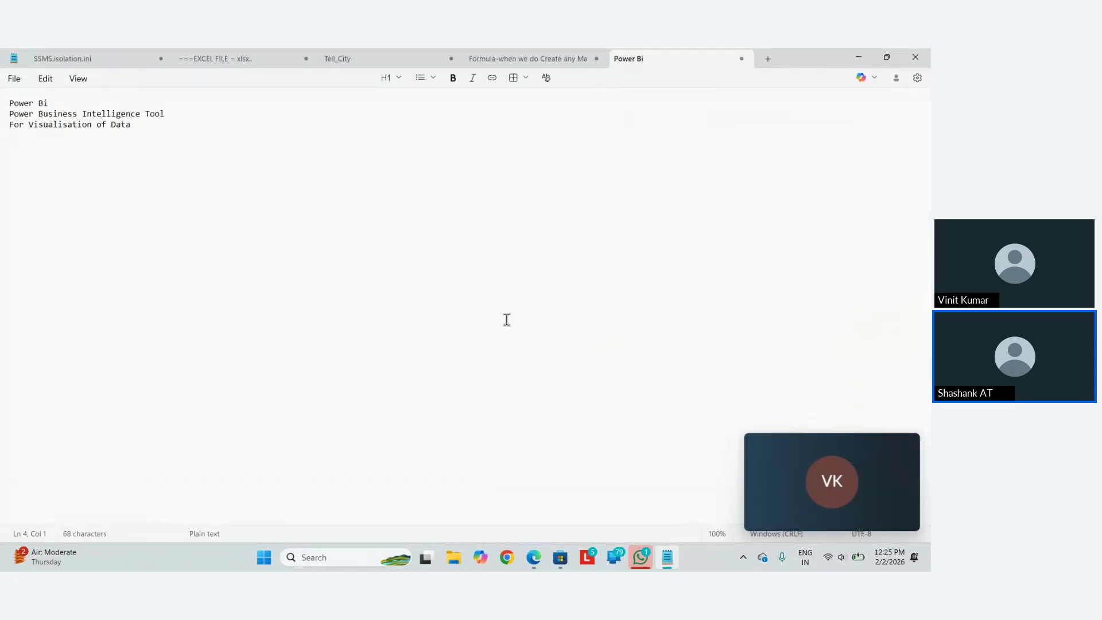
text(Power Bi )
text(Desktop )
text(Power bi S)
text(ervices)
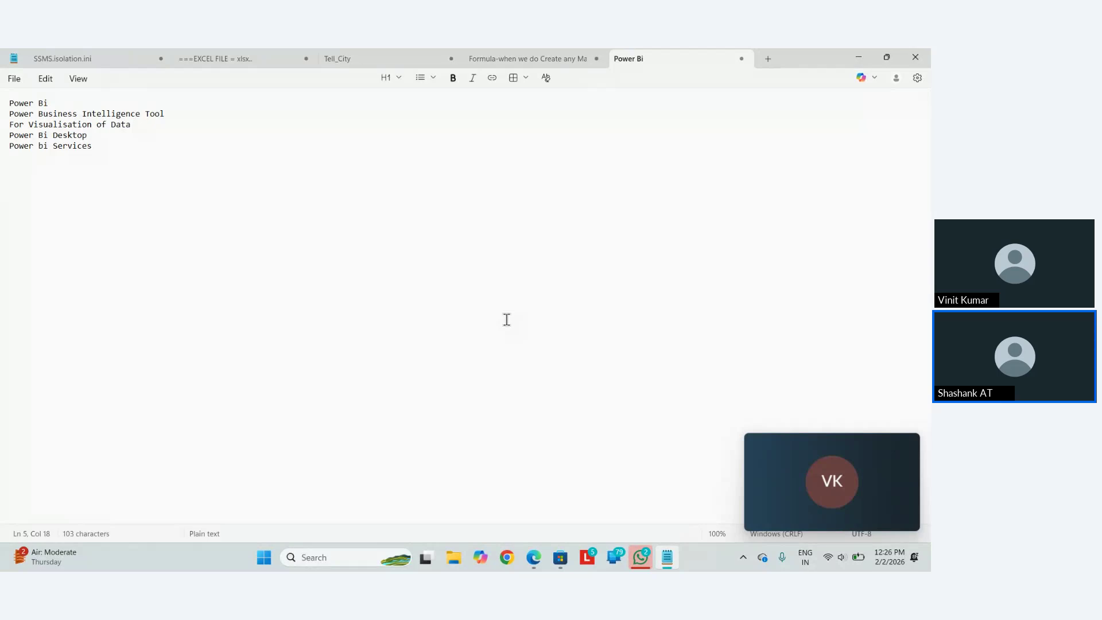
- Close the Notepad and Microsoft Store windows
click(907, 57)
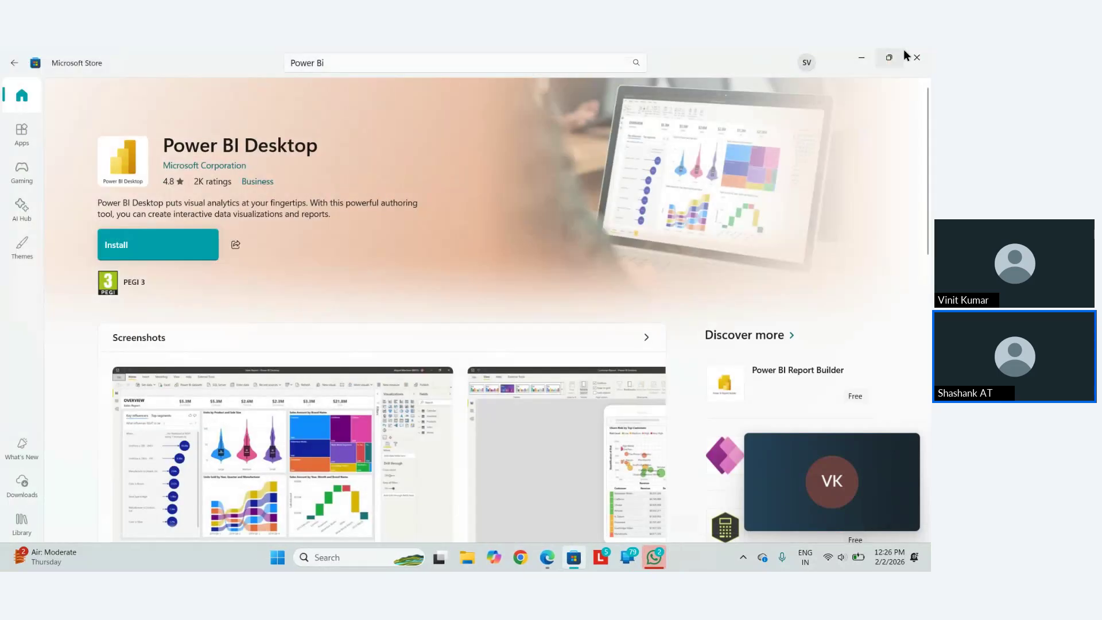
click(917, 57)
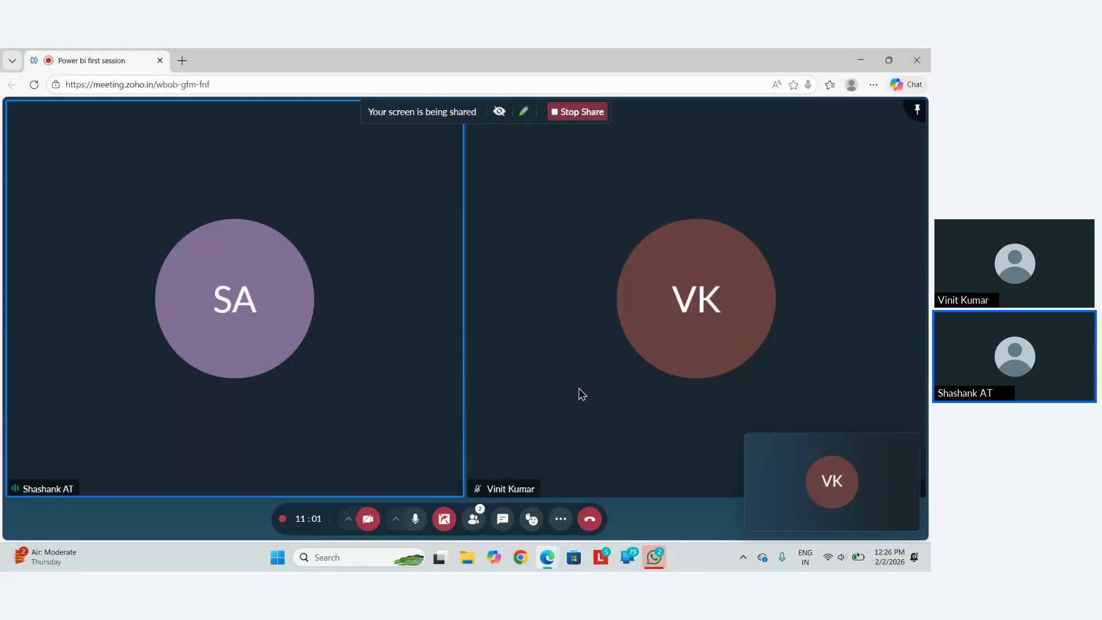
- Launch Power BI Desktop from the system search and dismiss the "Collaborate and share" notice
key(super)
text(po)
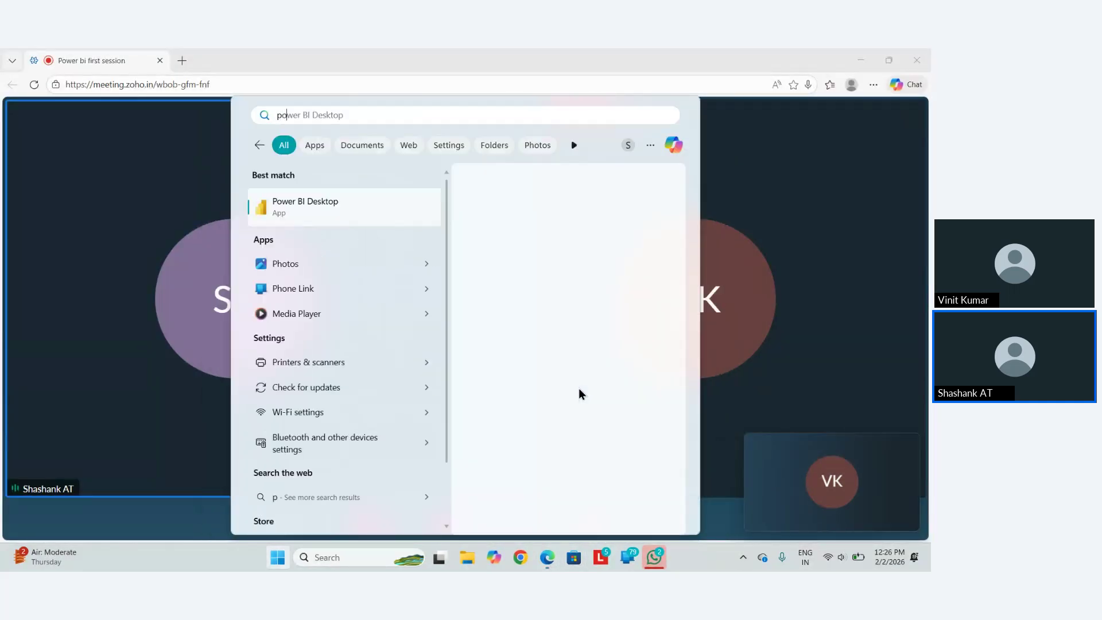
text(werbi)
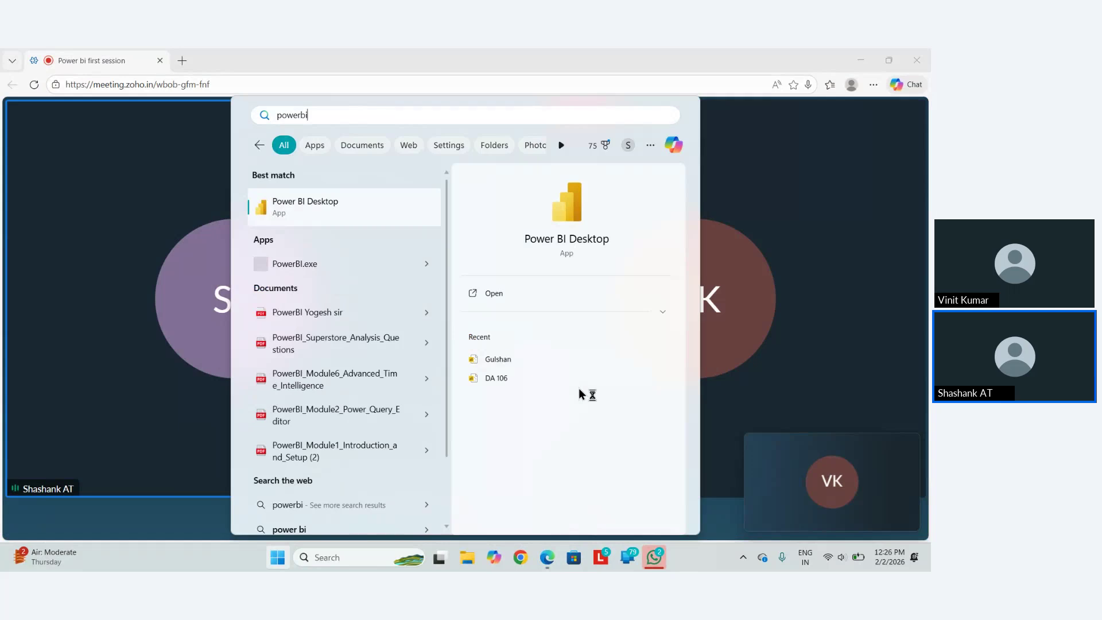
key(Return)
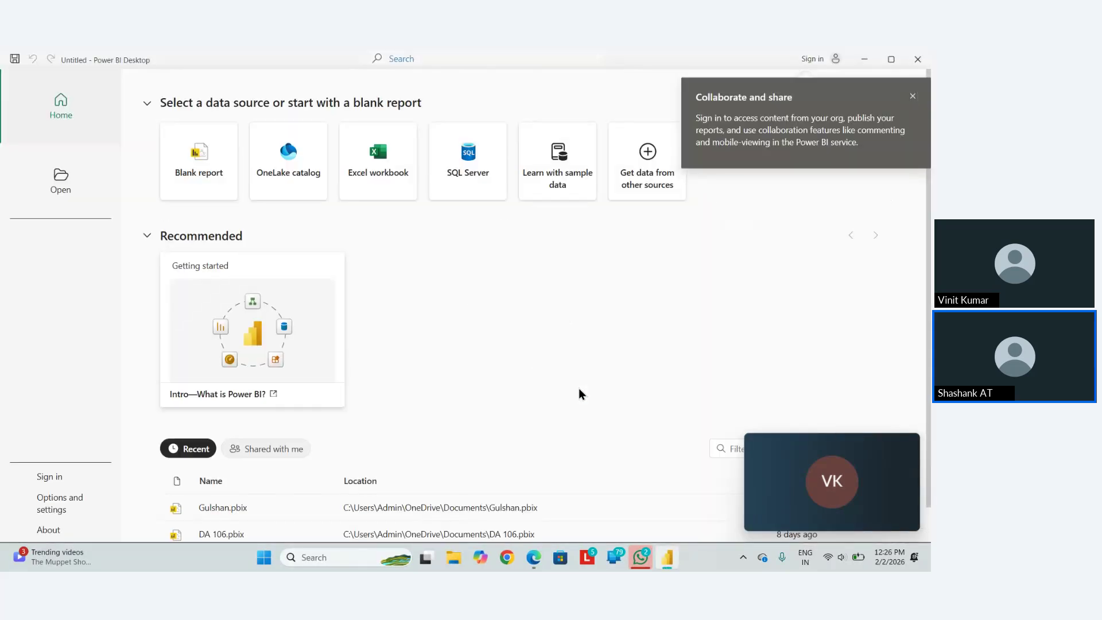
click(913, 96)
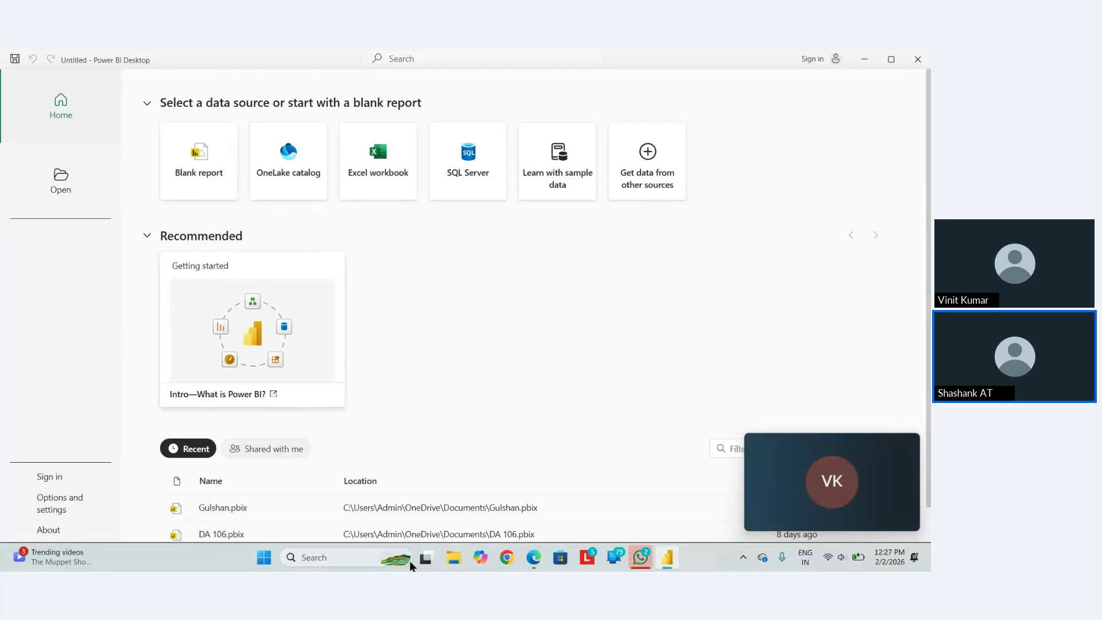
- Open the "Intro—What is Power BI?" content in the browser and review the training module's objectives and units
scroll(426, 345, down, 1)
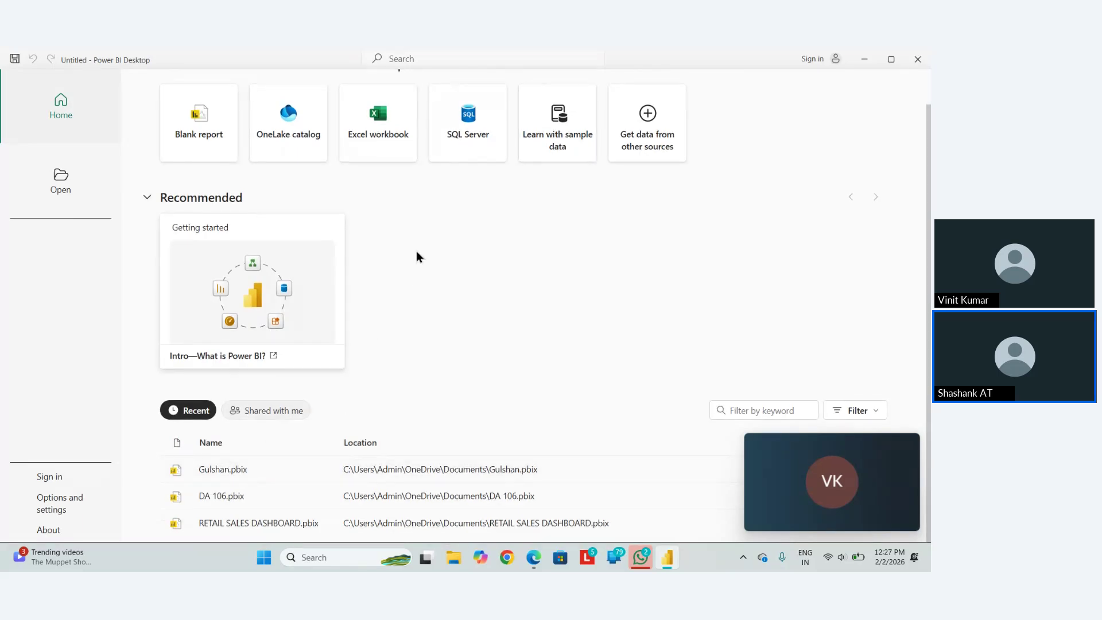
scroll(417, 254, up, 1)
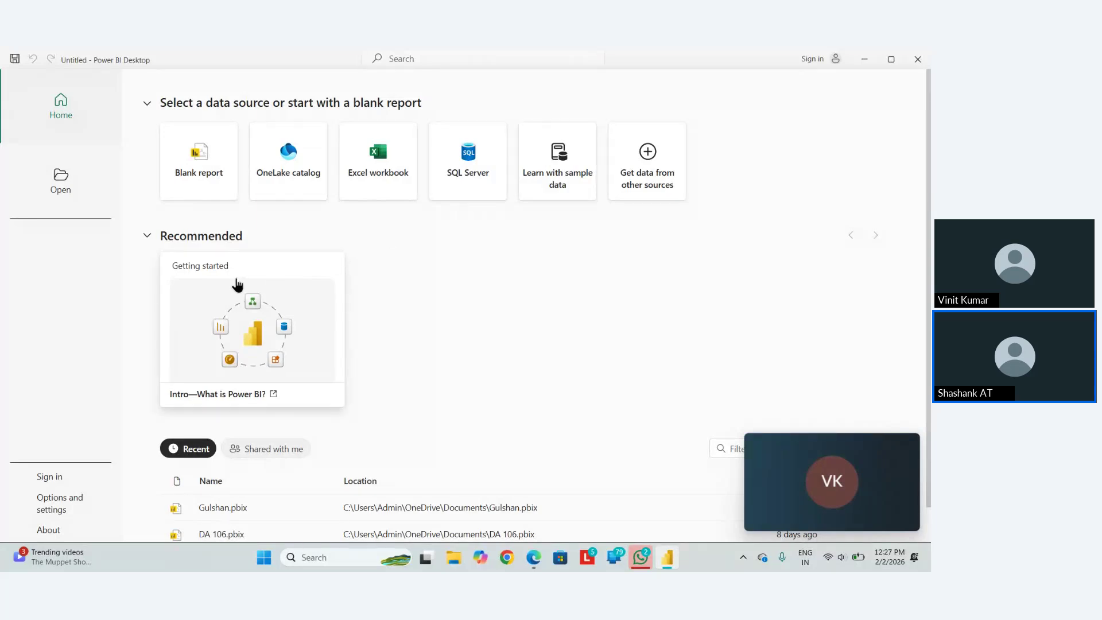
click(237, 318)
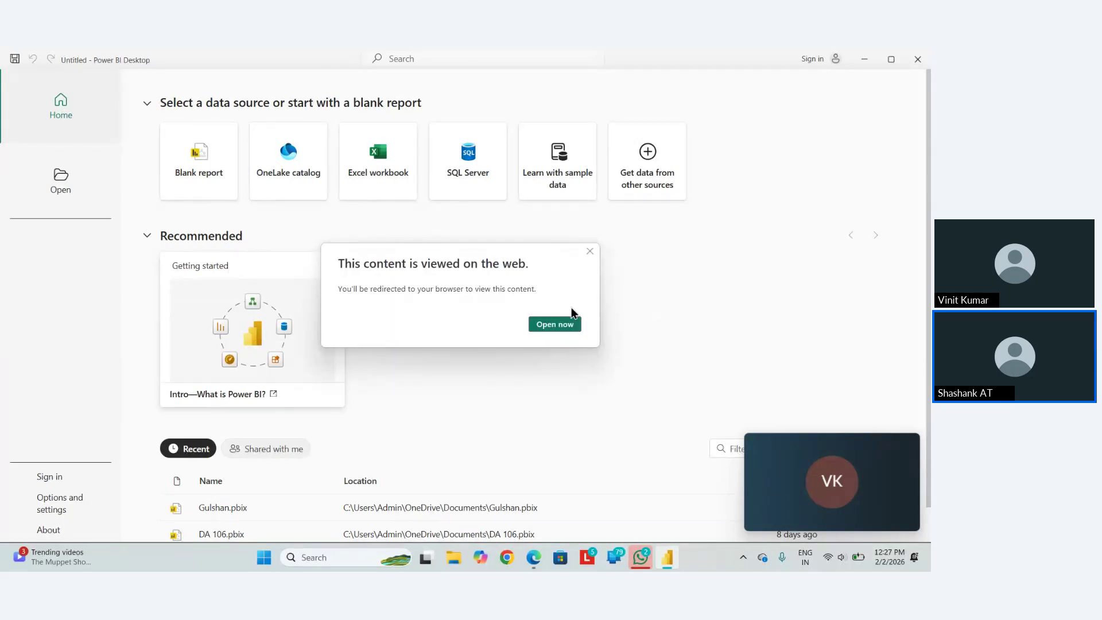
click(564, 325)
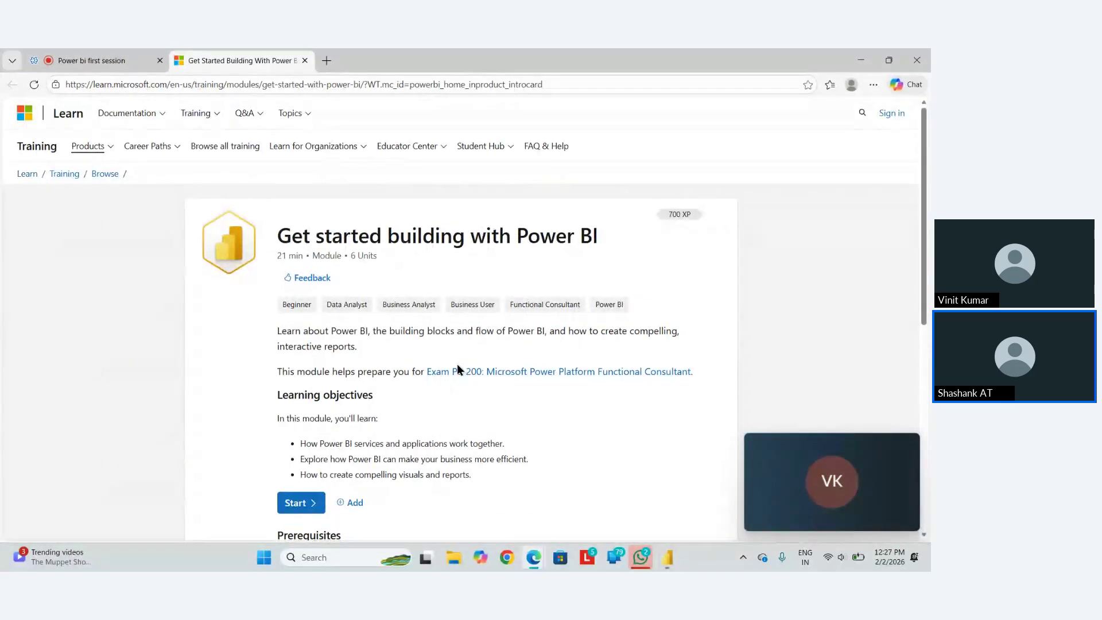
scroll(457, 364, down, 4)
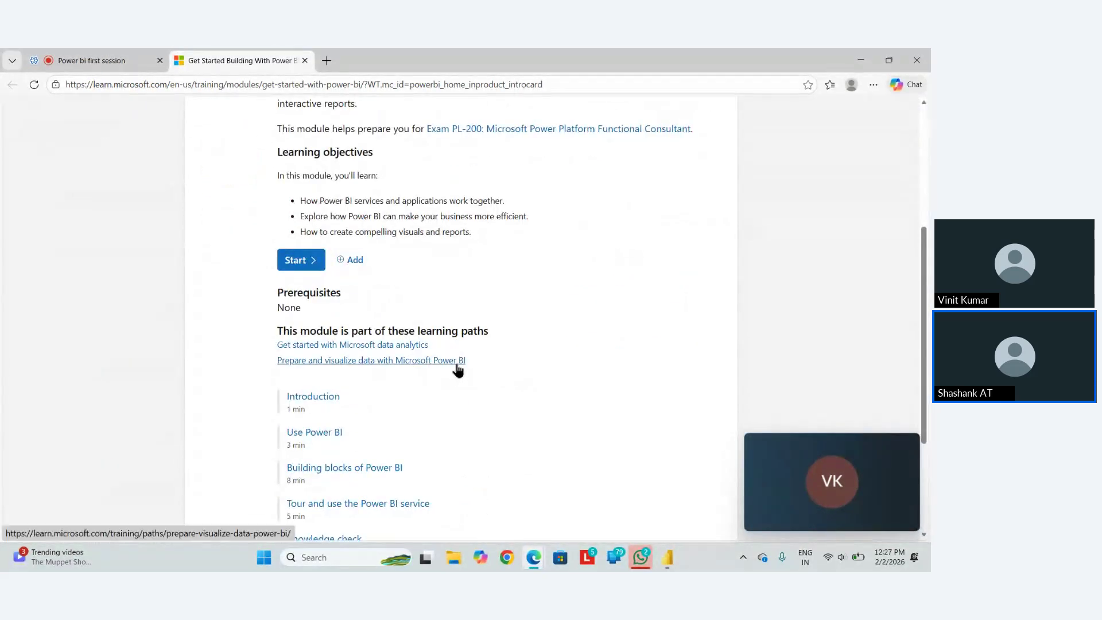
scroll(457, 367, down, 3)
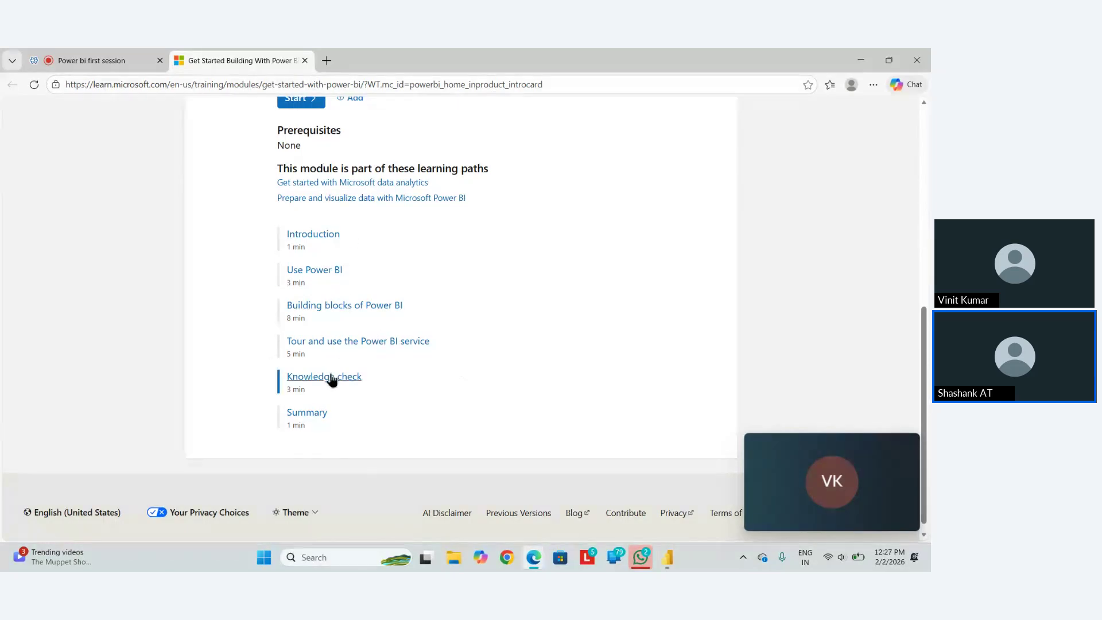
scroll(332, 362, up, 2)
scroll(332, 363, down, 2)
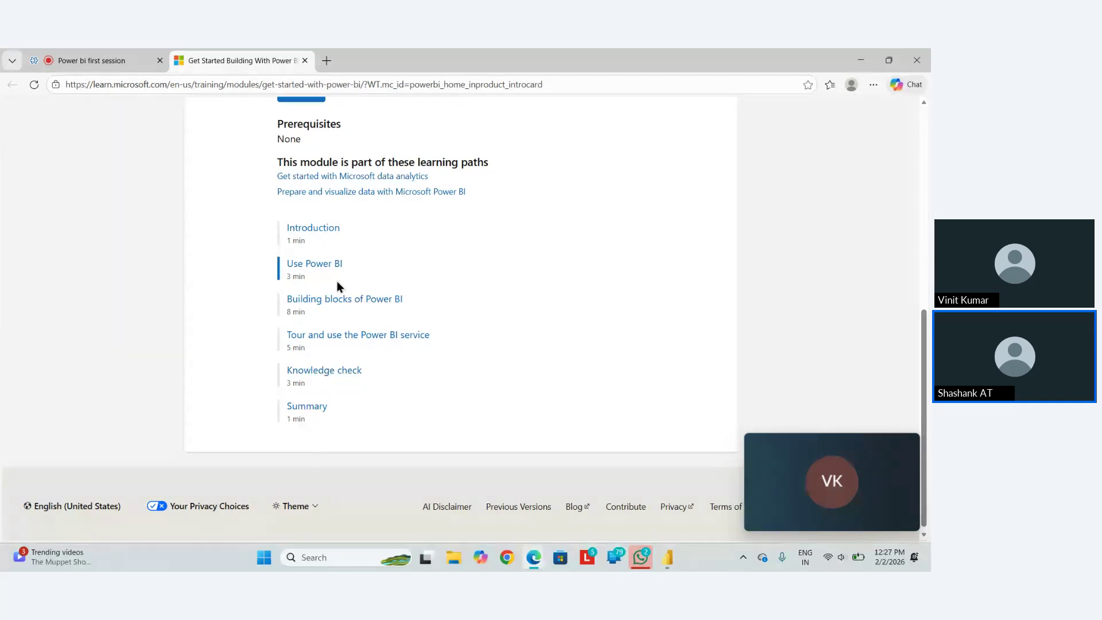
- Return to Power BI Desktop and start a blank report
key(alt+Tab)
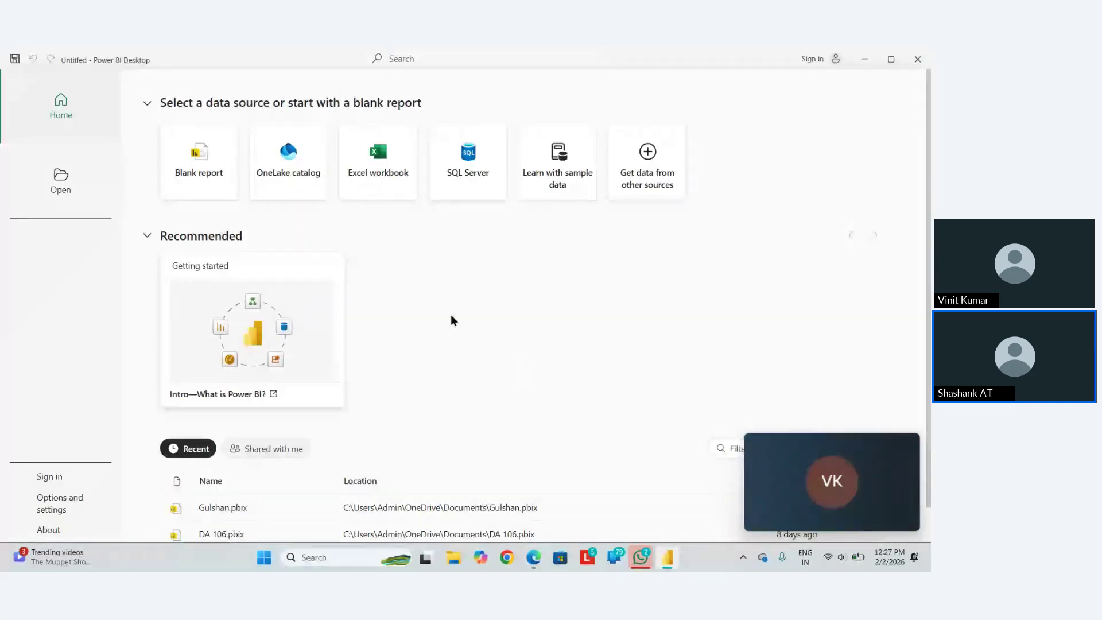
scroll(558, 318, down, 1)
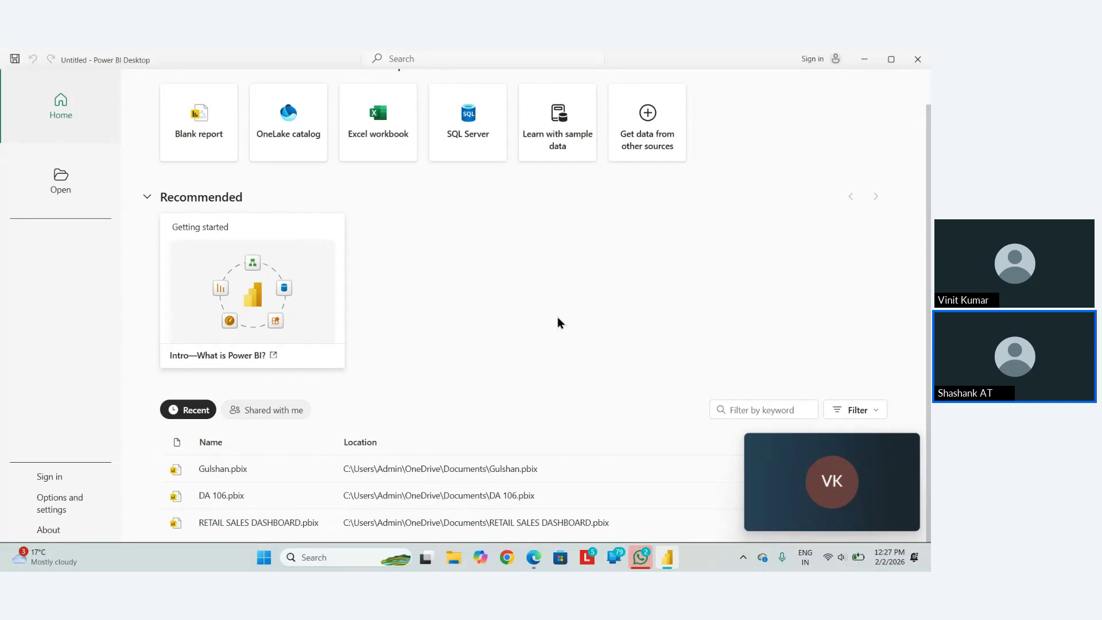
scroll(558, 317, up, 1)
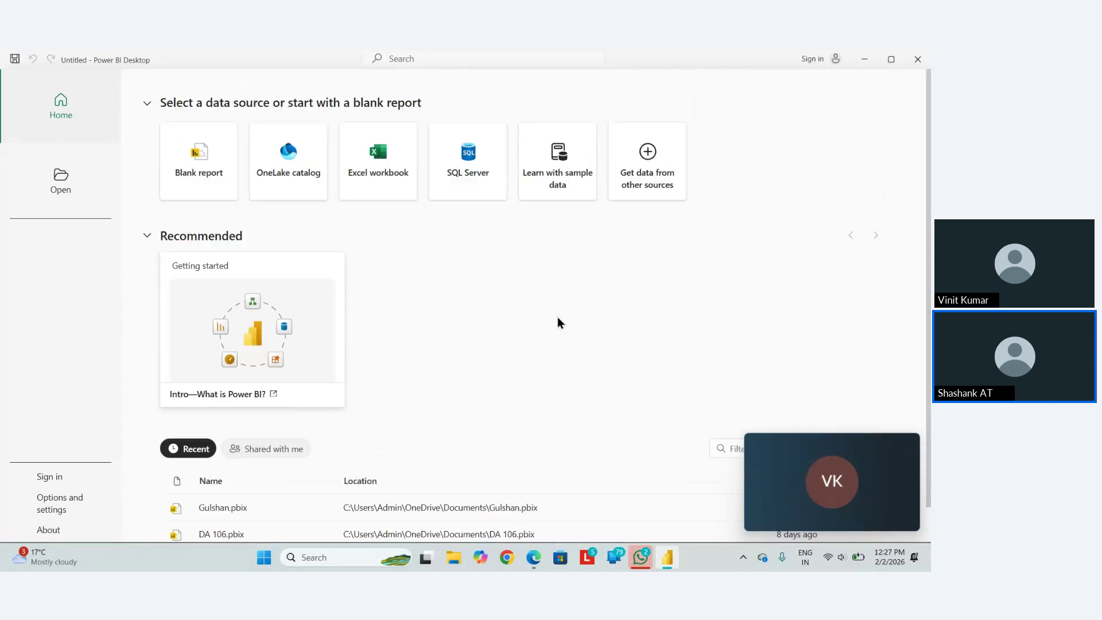
click(193, 130)
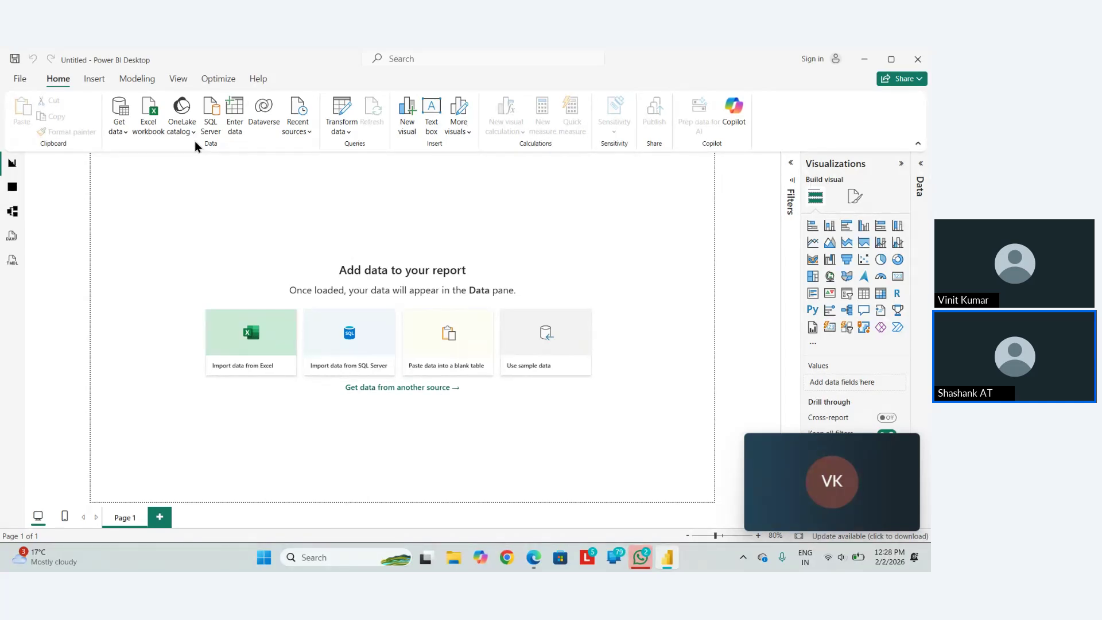
- Look through the table, model, DAX query and TMDL views, and return to the report view
click(11, 188)
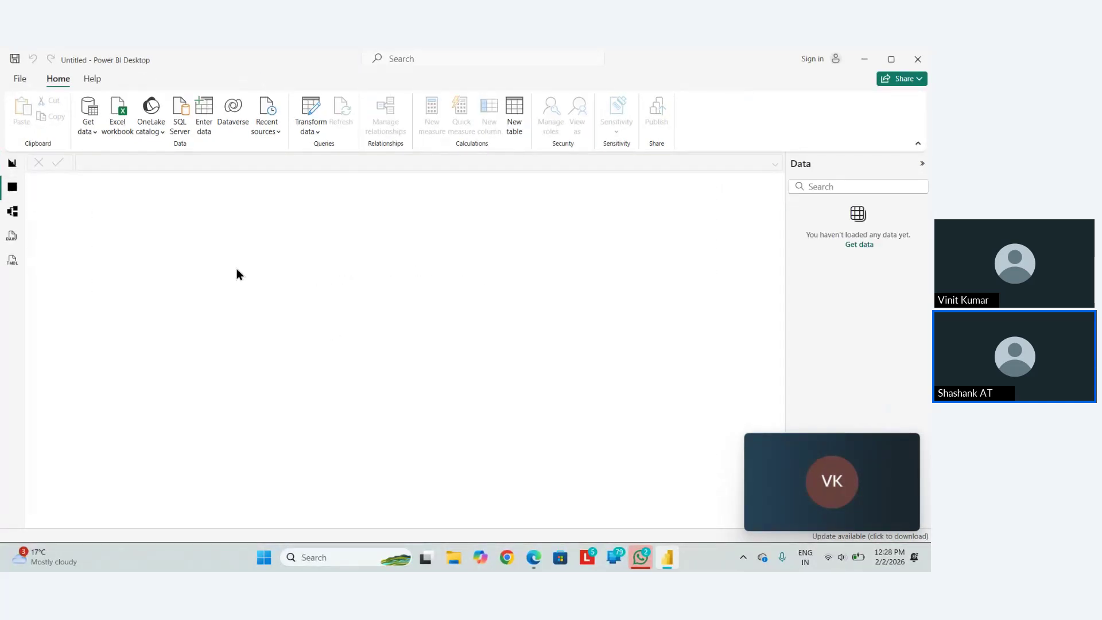
click(19, 212)
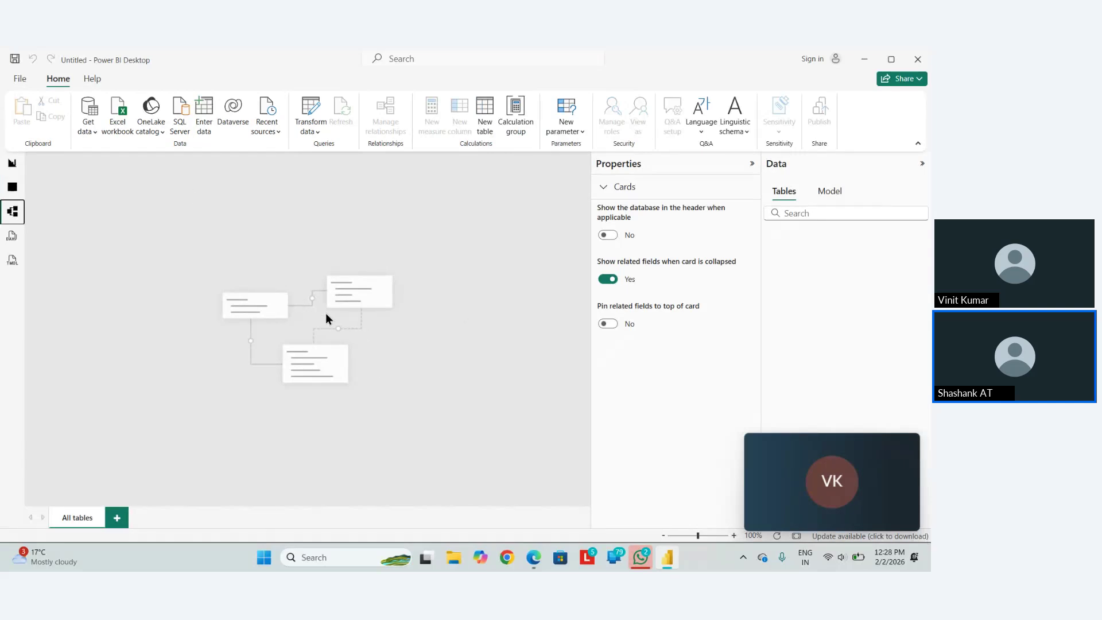
click(11, 236)
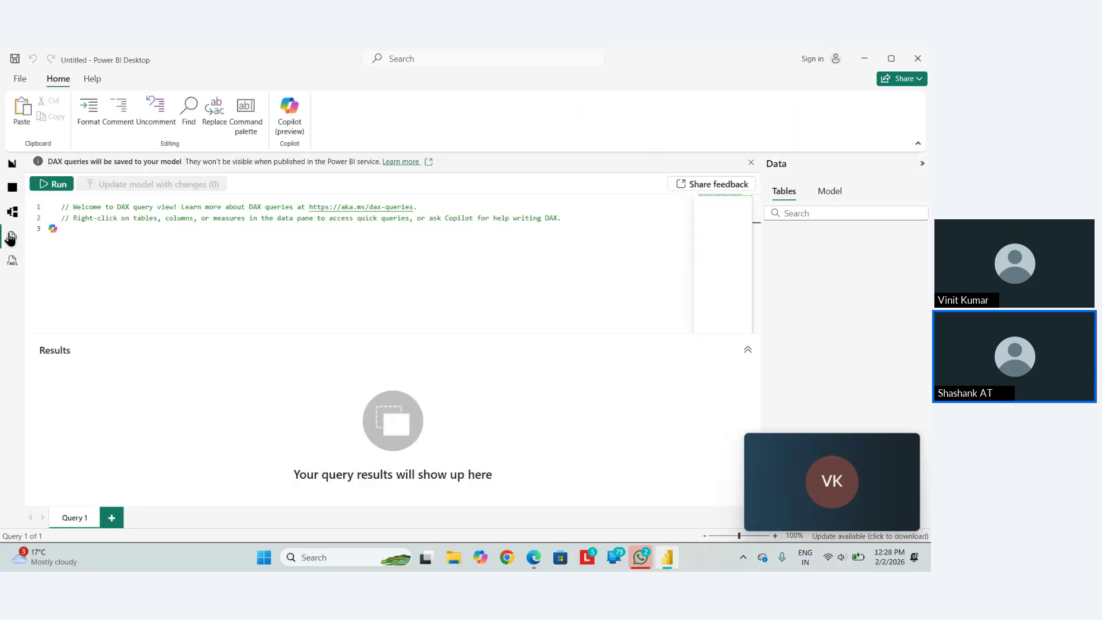
click(13, 265)
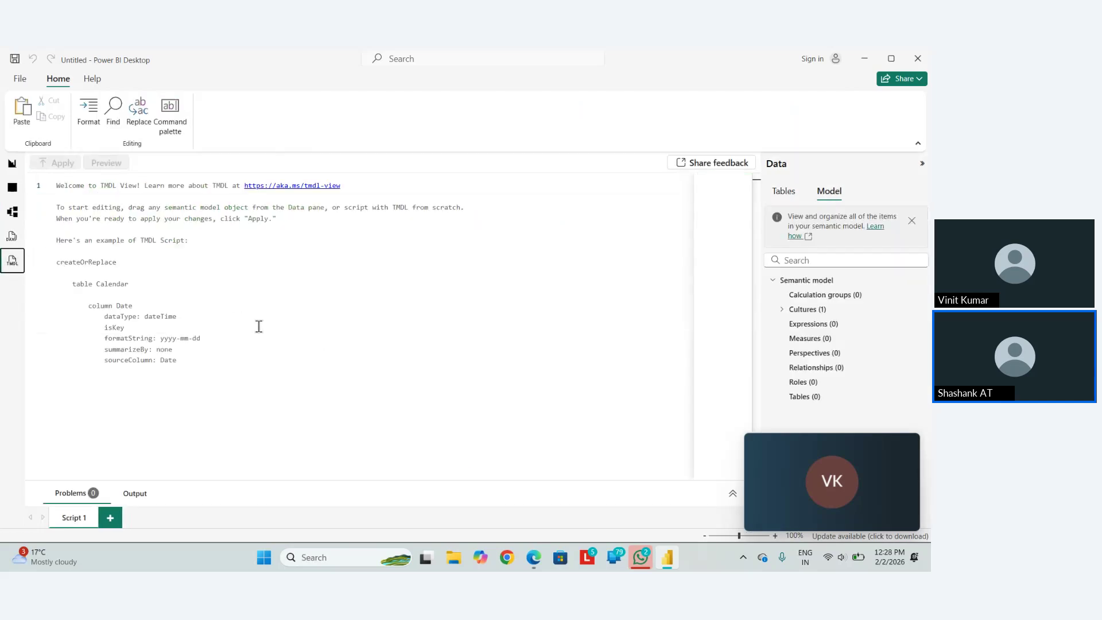
click(9, 237)
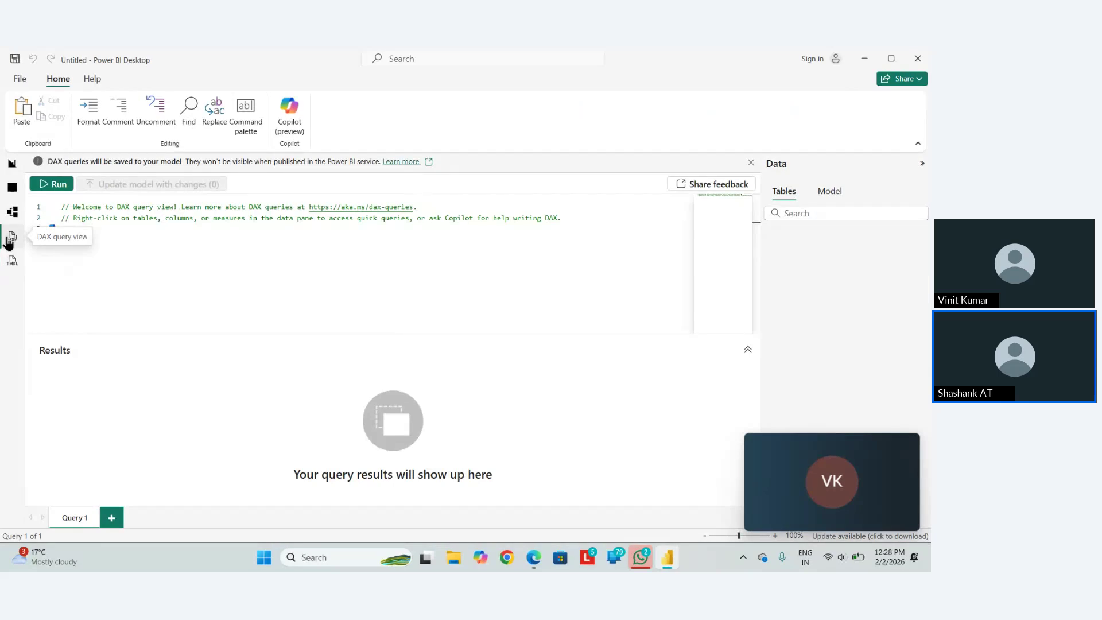
click(12, 163)
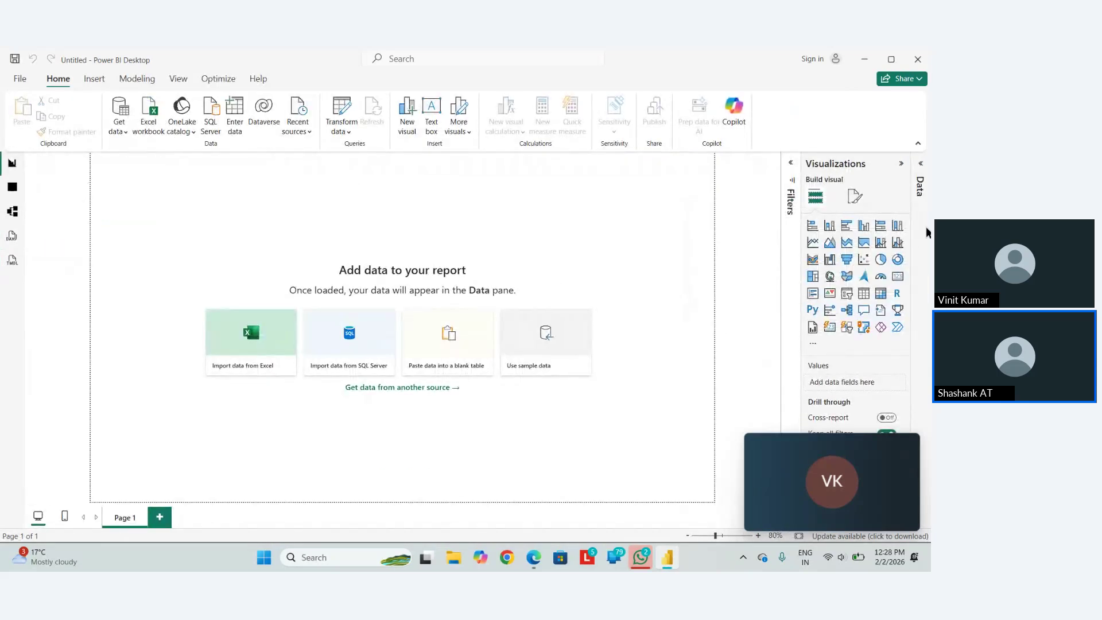
- Expand the Filters and Data panes beside Visualizations and close the floating meeting window
click(790, 166)
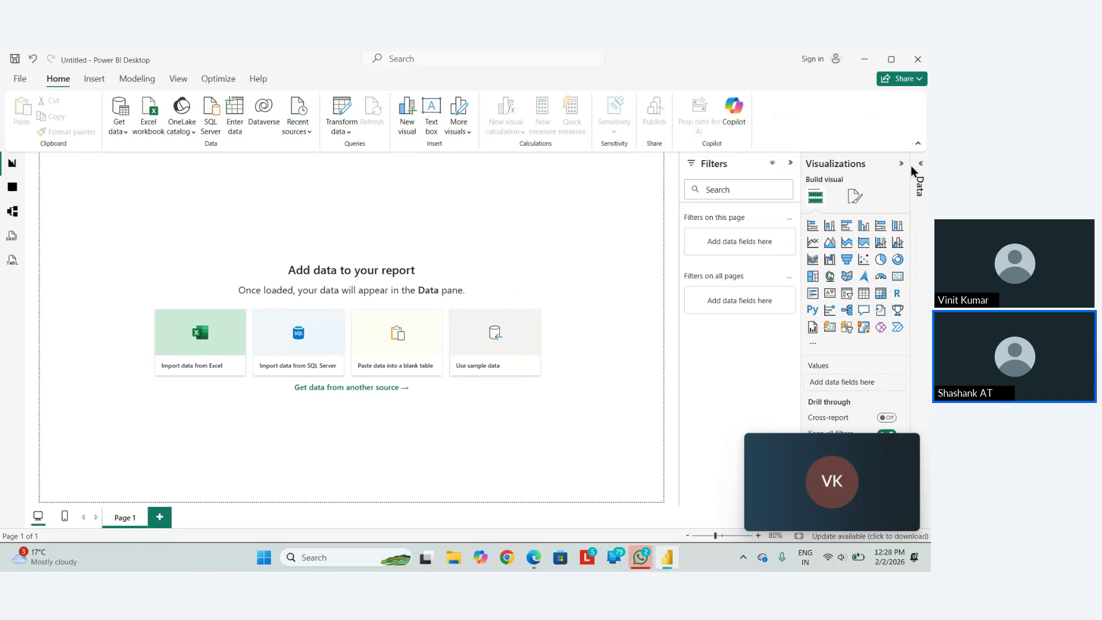
click(921, 167)
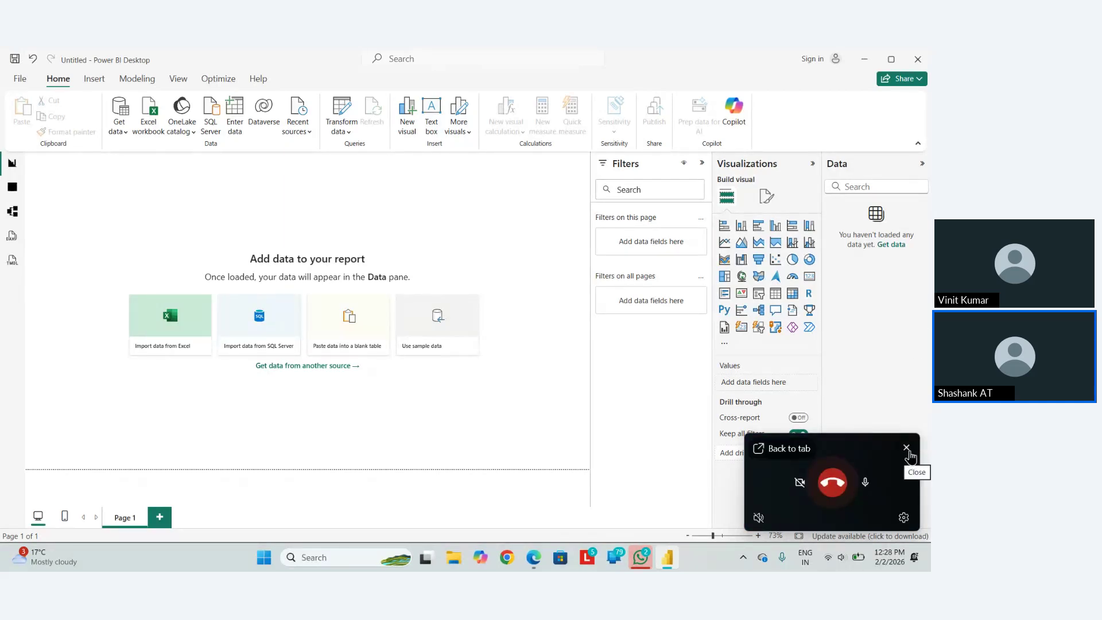
click(908, 452)
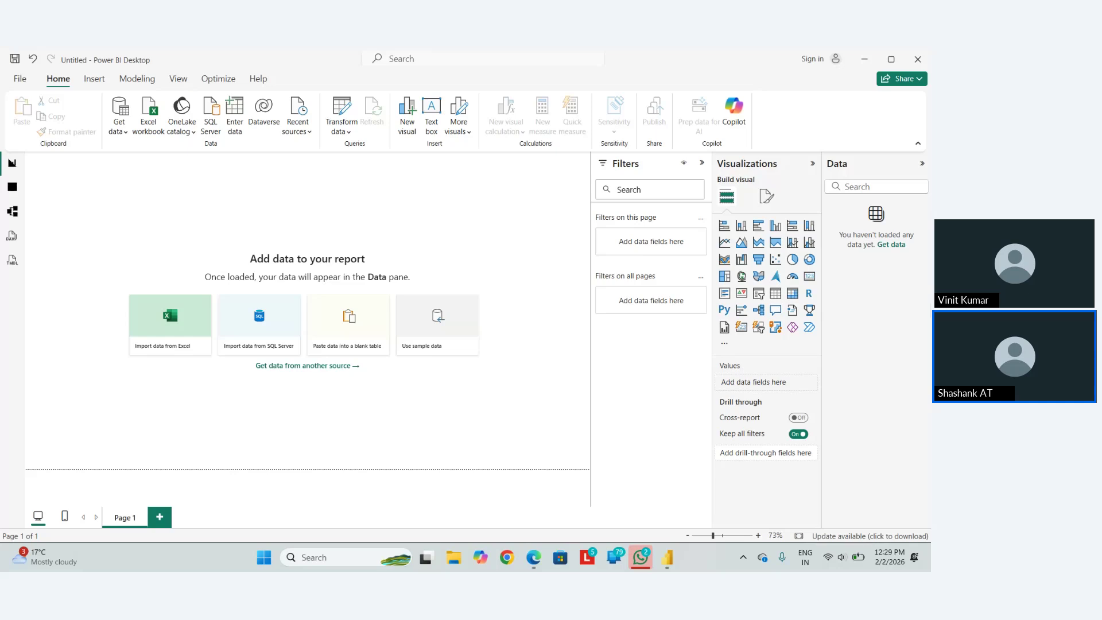
- Switch to the Zoho meeting in the browser and mute the microphone
key(alt+Tab)
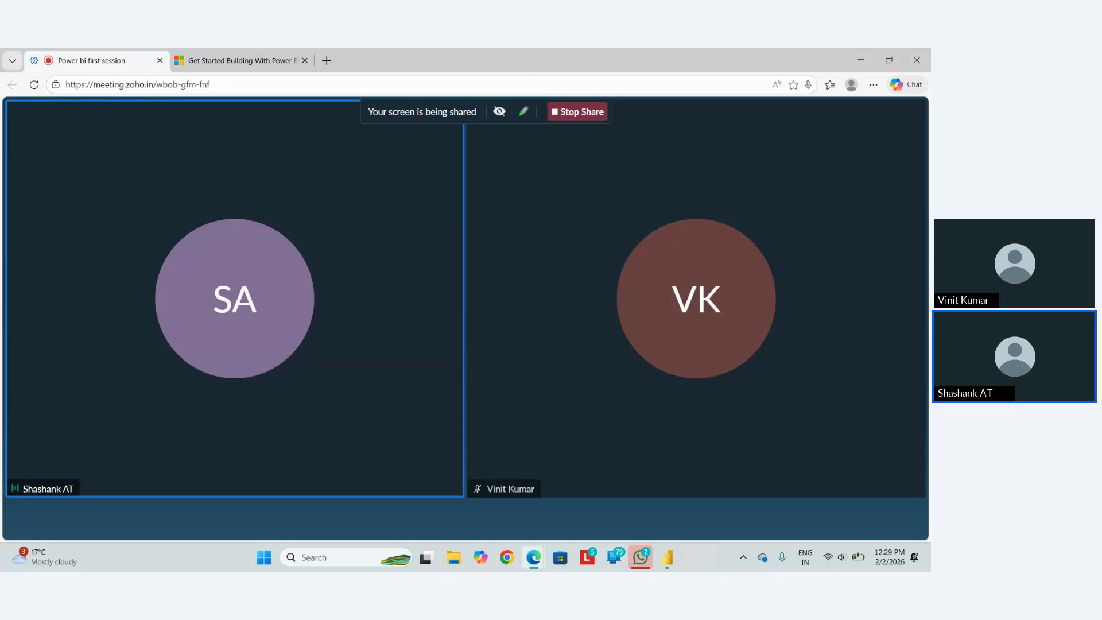
click(415, 518)
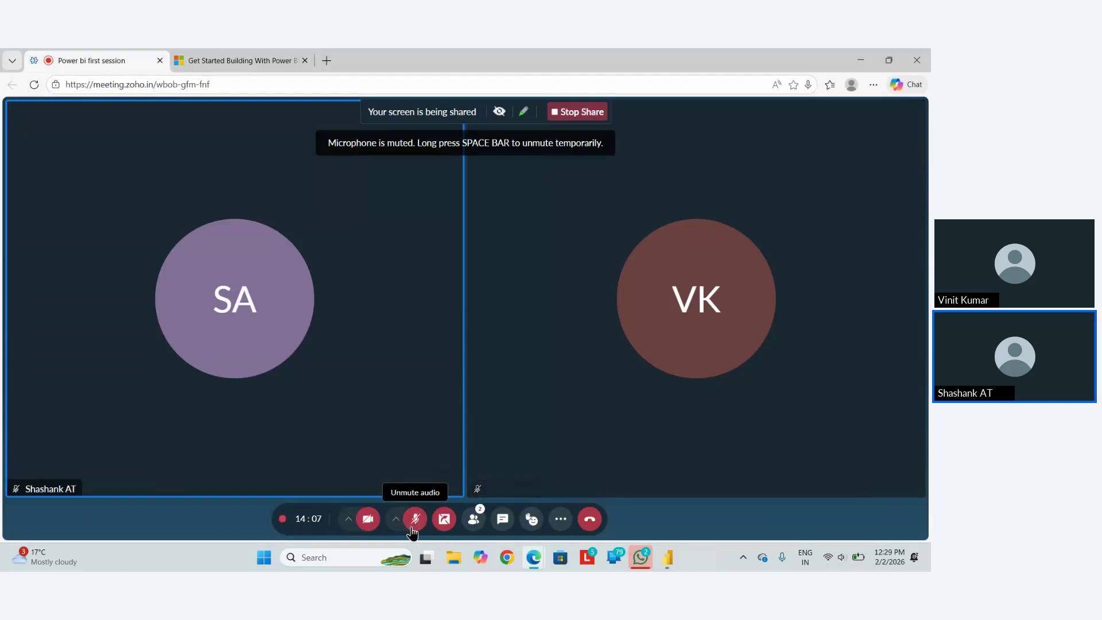
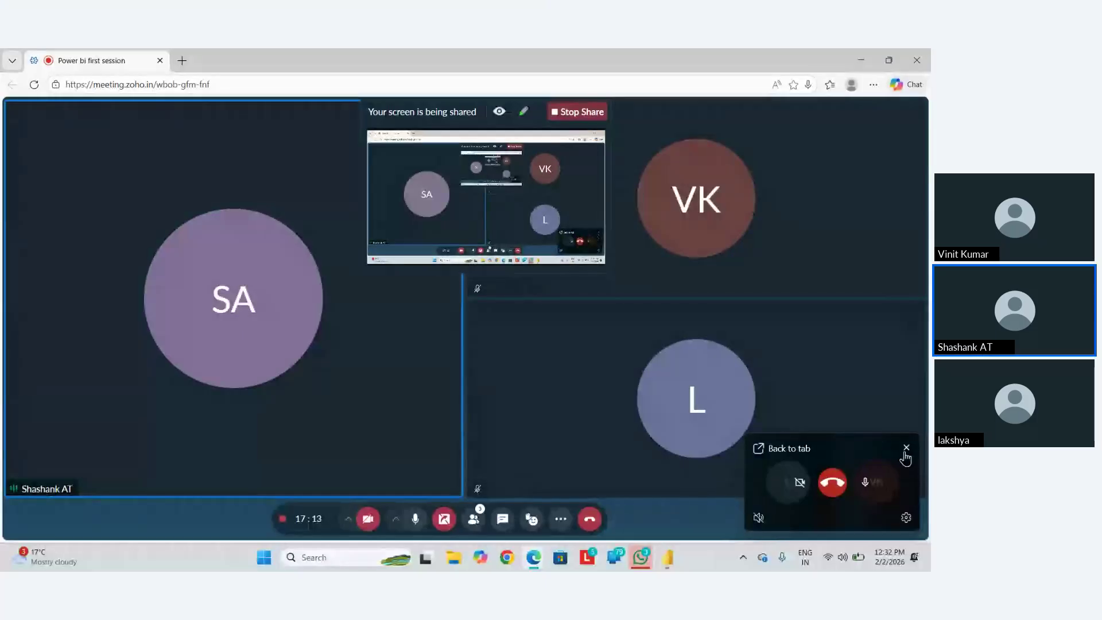
- Find Notepad through the Windows search and launch it
key(super)
text(w)
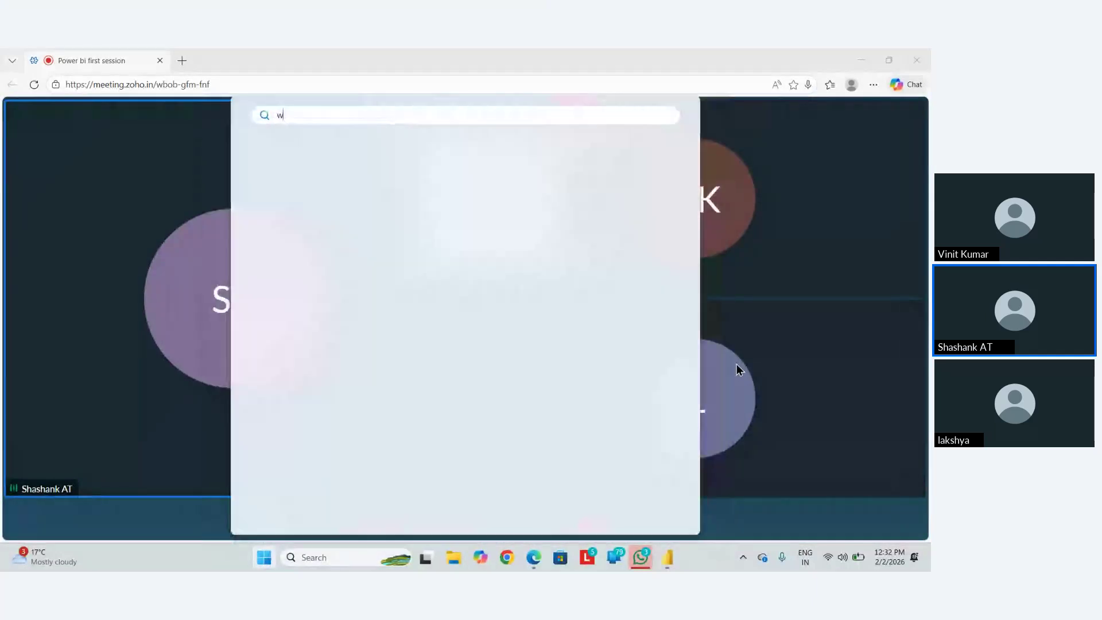
text(noteppad)
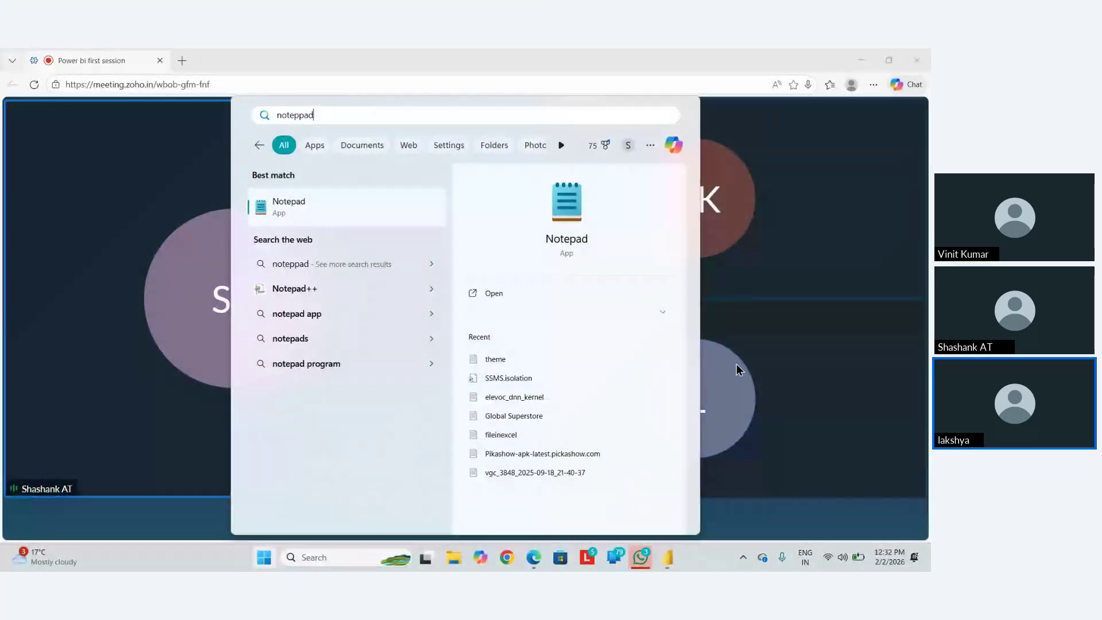
key(Return)
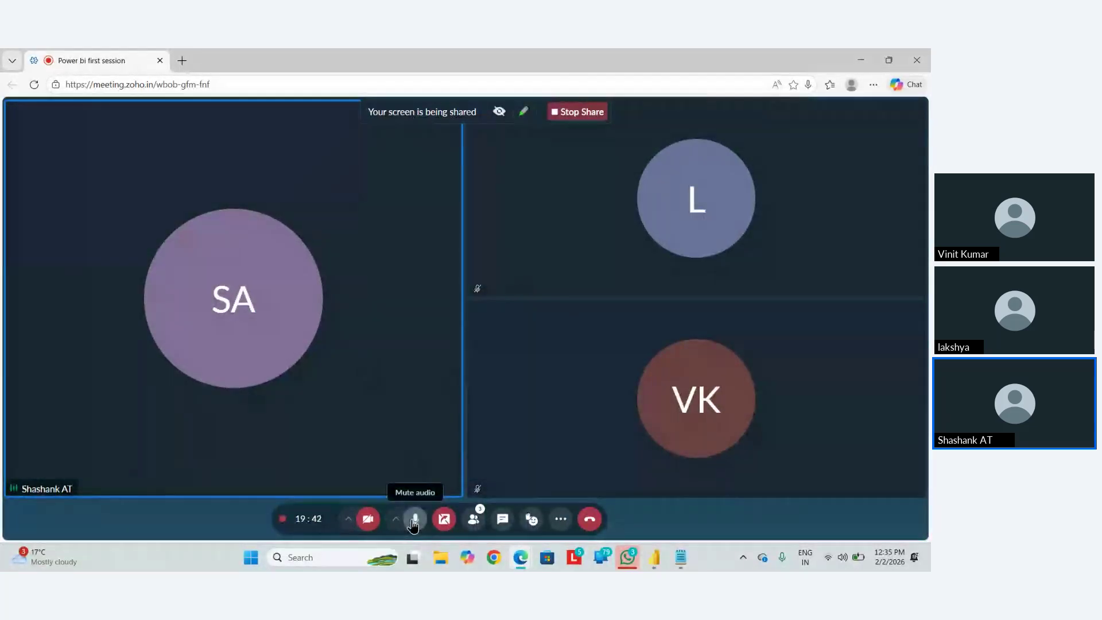
- Mute the microphone in the online meeting and unmute it again
click(414, 520)
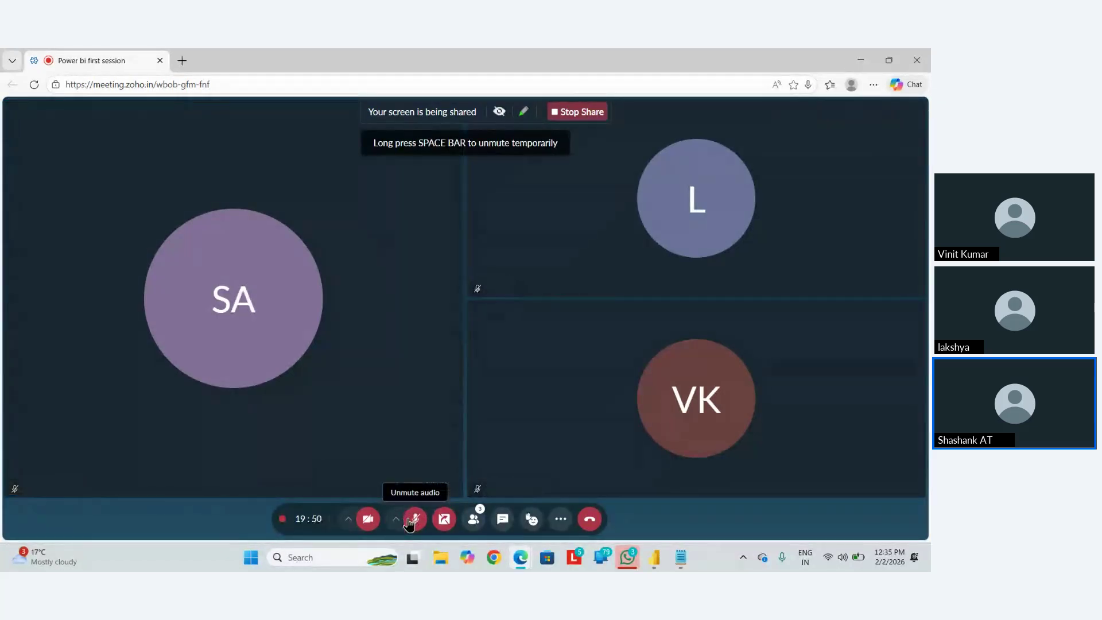
click(419, 522)
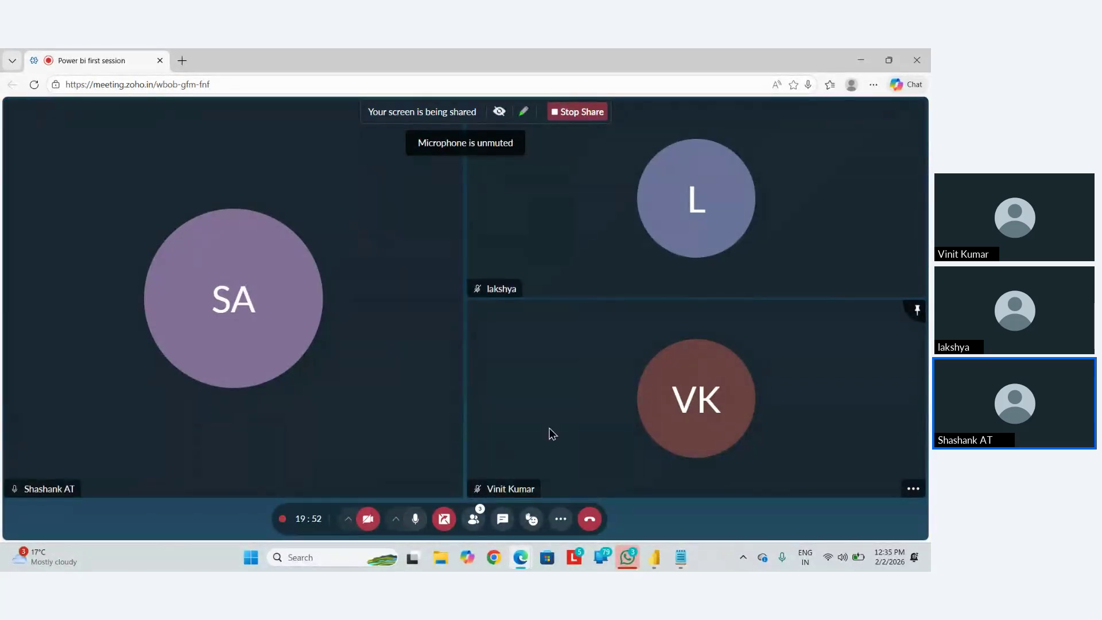
- Switch from the meeting window to Power BI Desktop and hide the screen-sharing notice
key(alt+Tab)
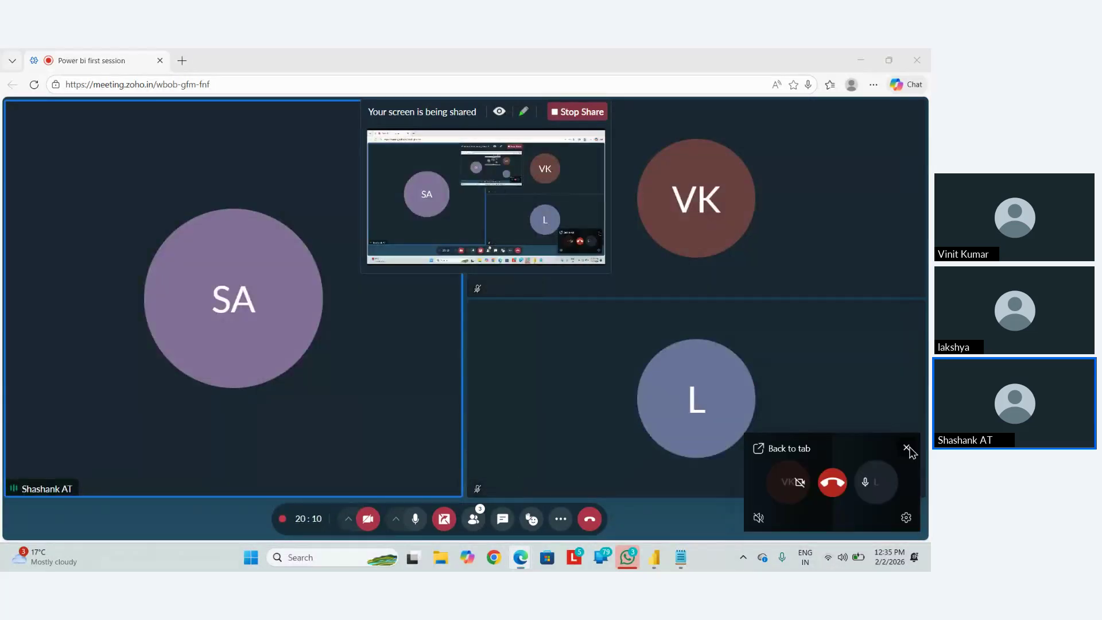
key(alt+Tab)
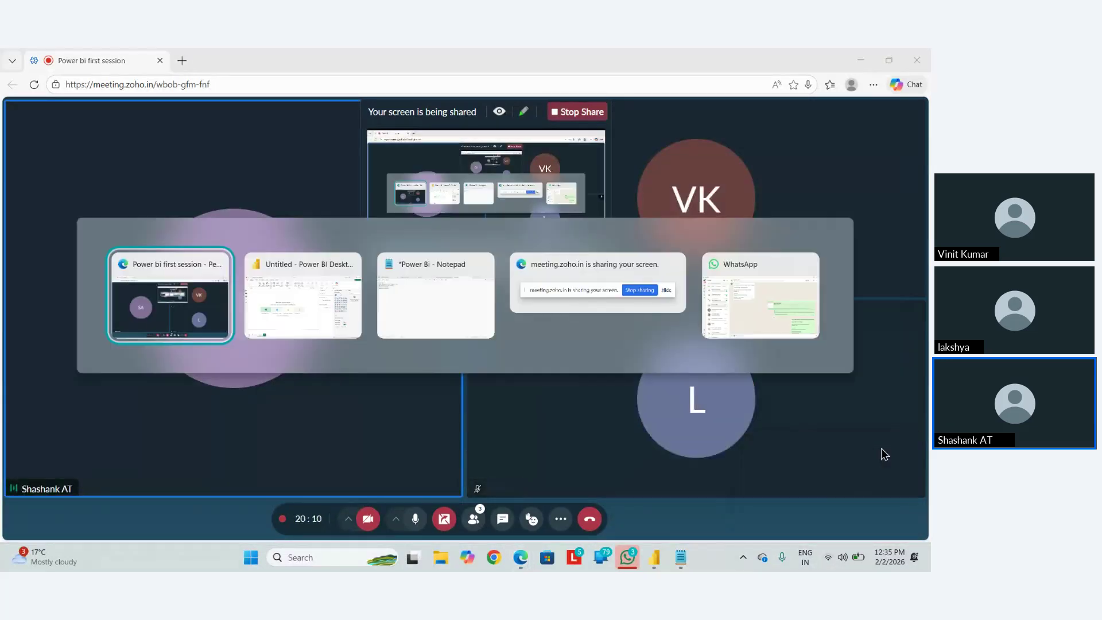
key(alt+Tab)
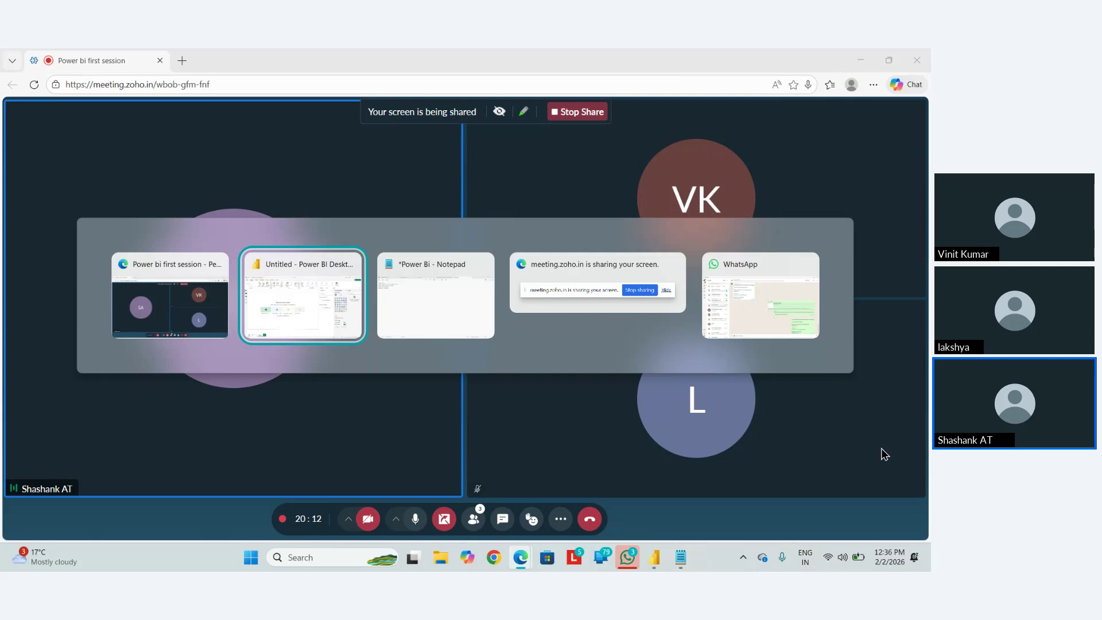
key(Escape)
click(446, 524)
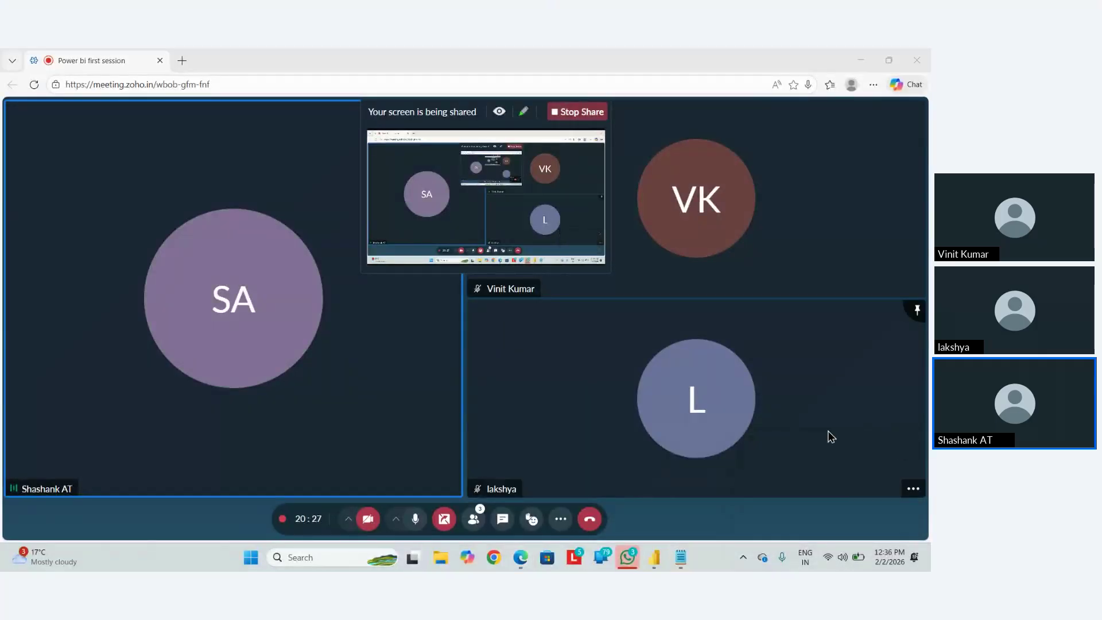
key(alt+Tab)
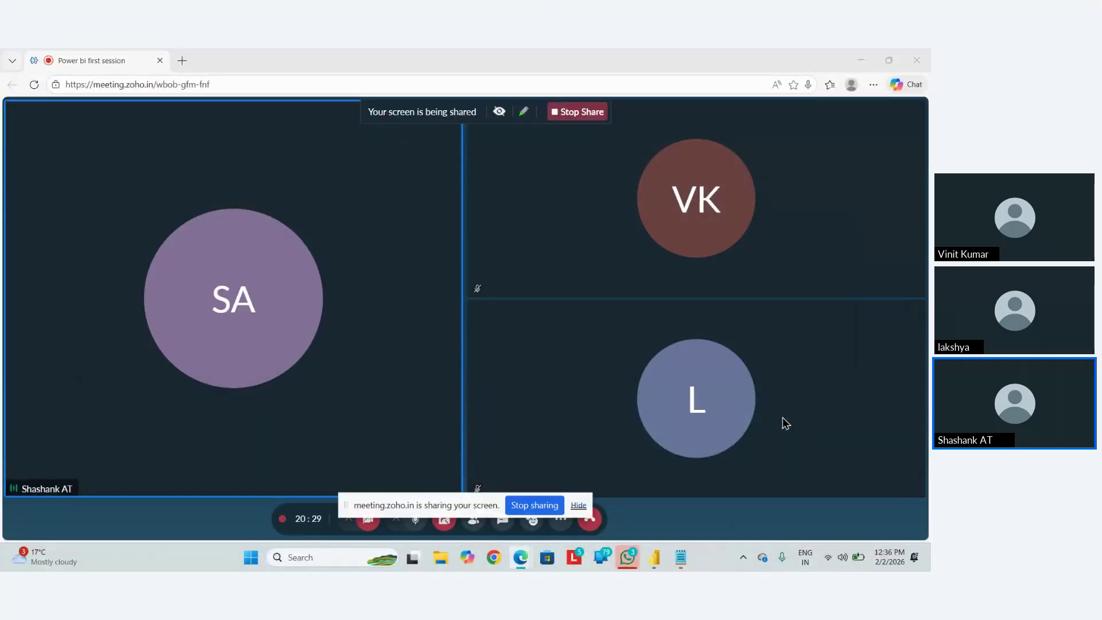
key(alt+Tab)
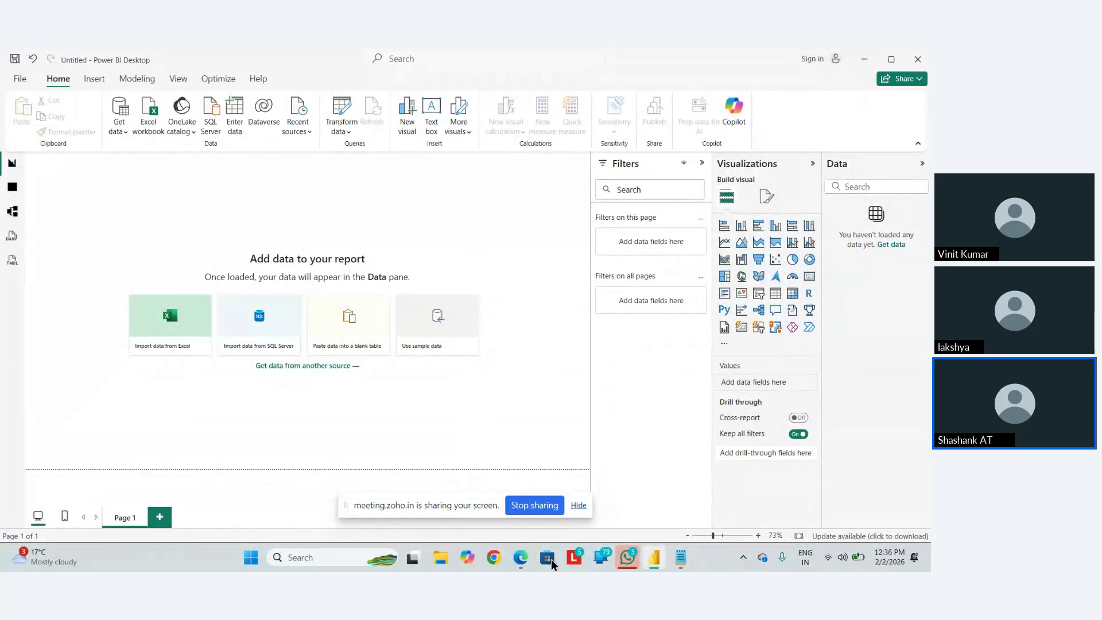
click(579, 505)
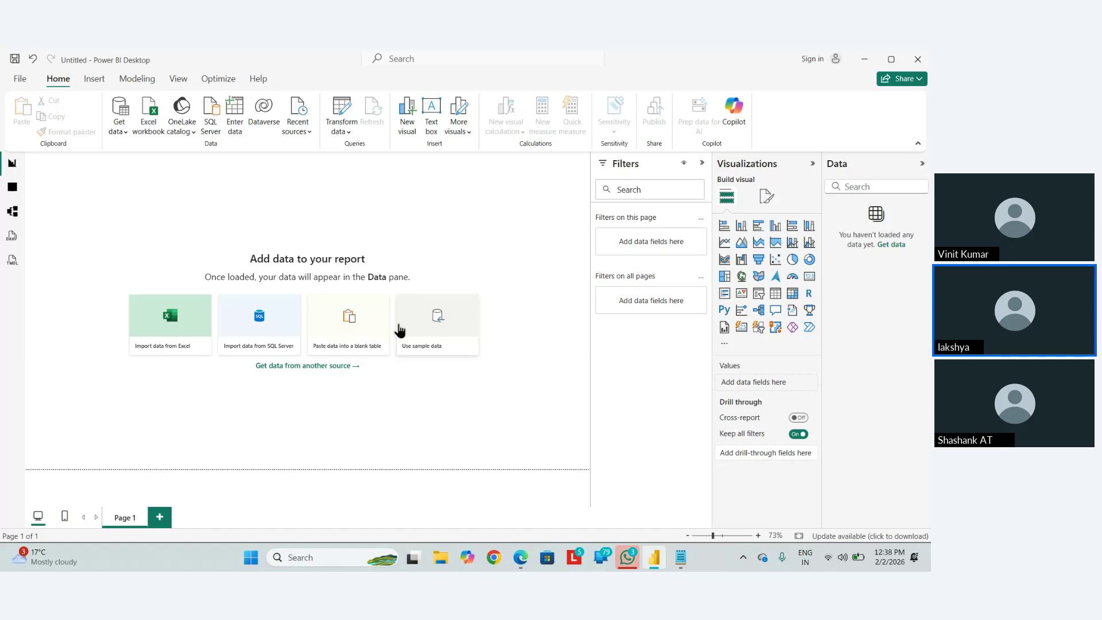
- Open Get Data, review the connectors in the File and Database categories, and close the dialog
click(897, 246)
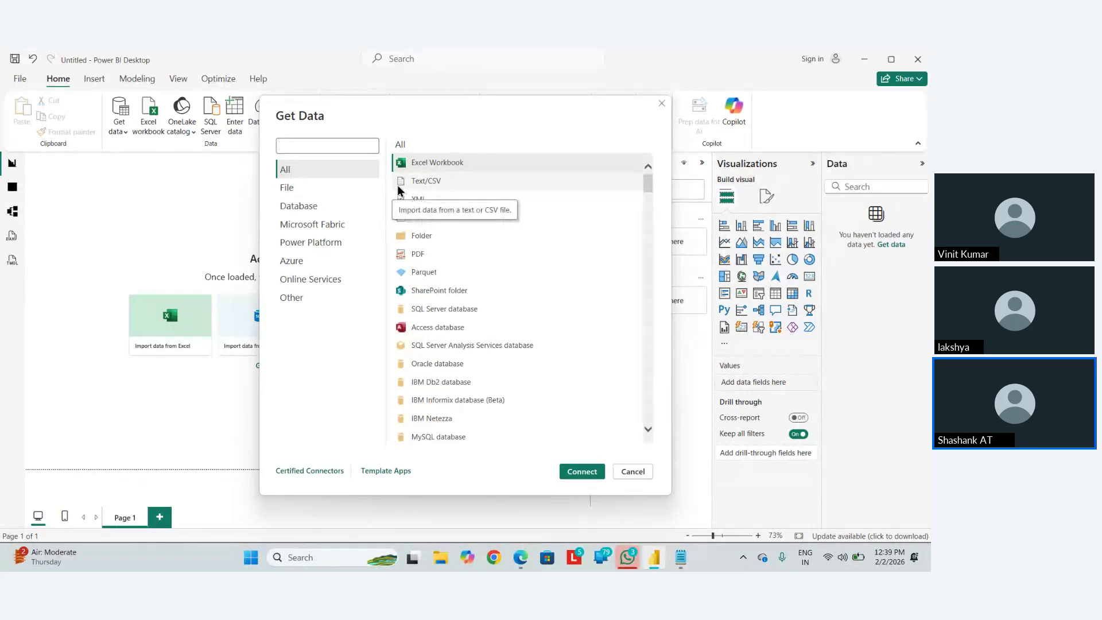
click(309, 189)
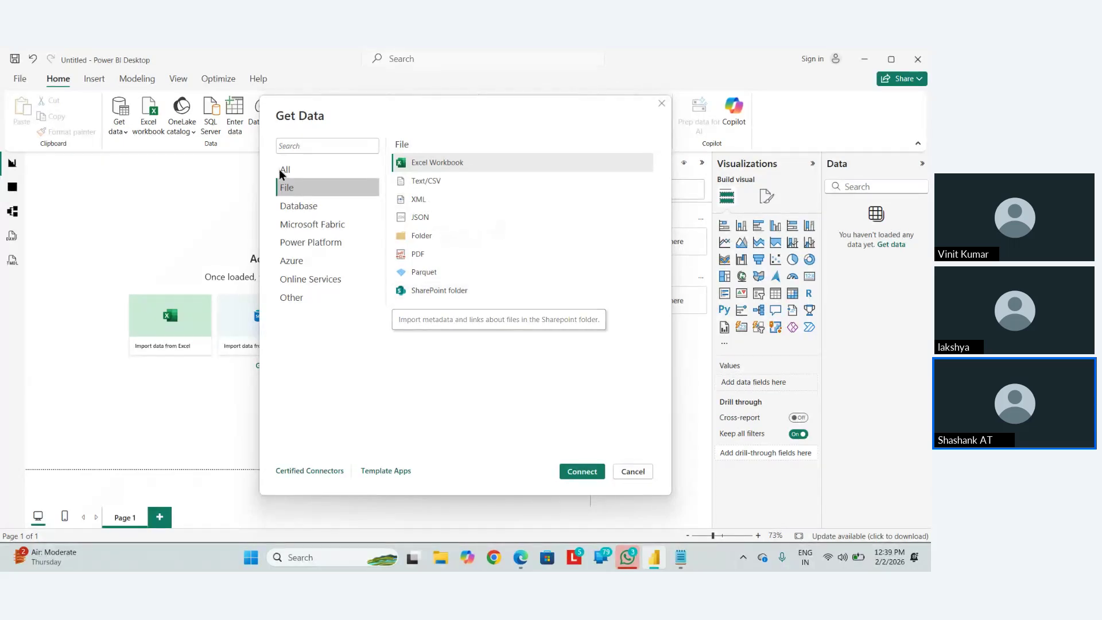
click(294, 205)
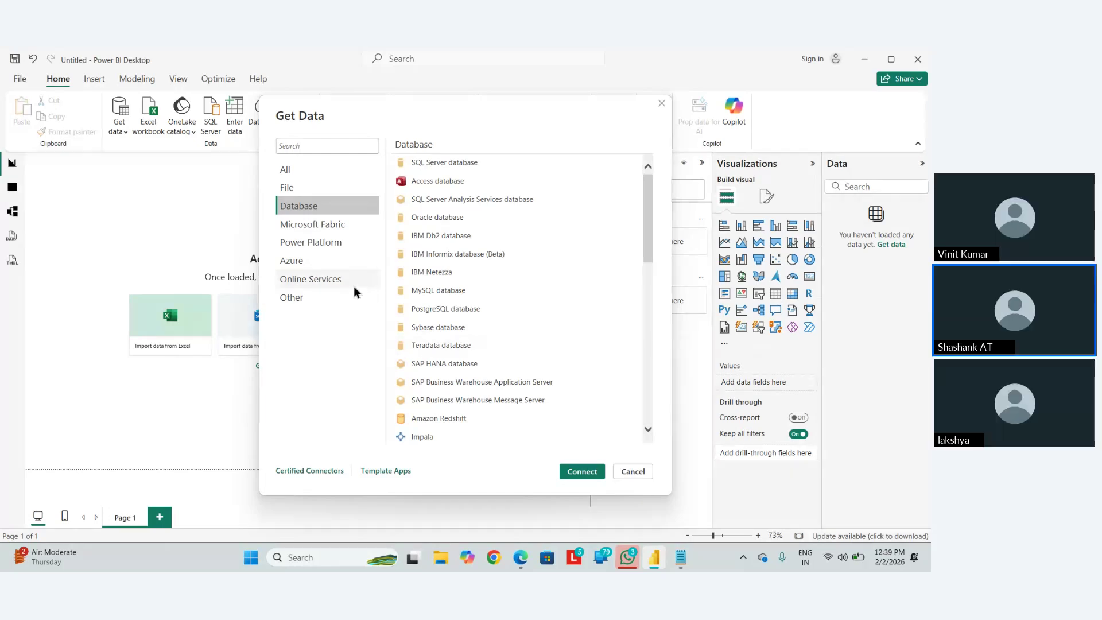
click(664, 104)
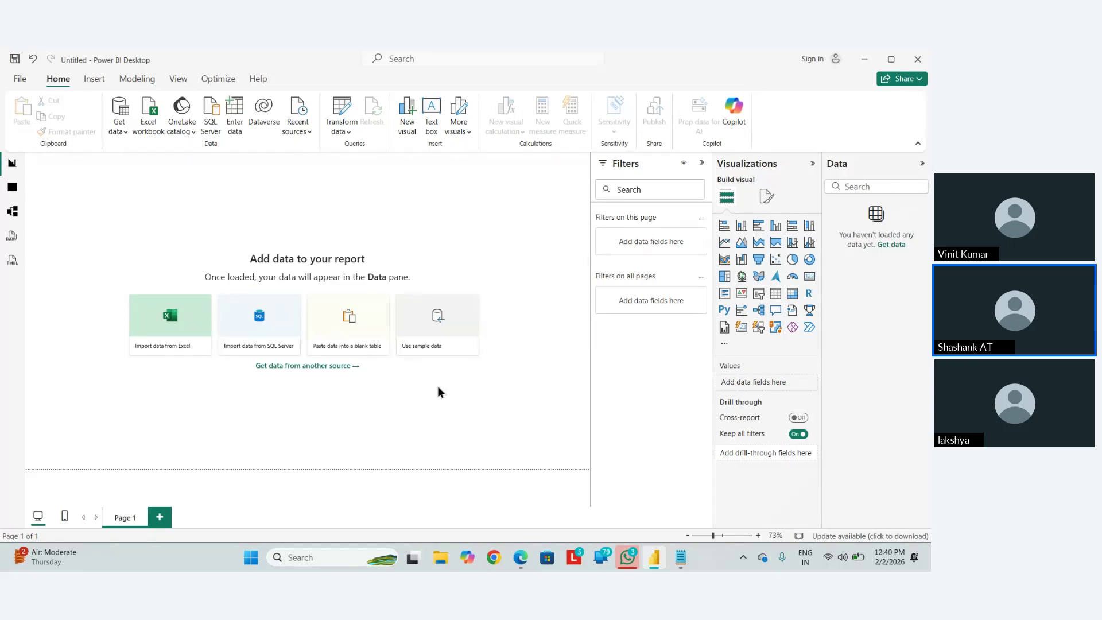
- View the full data source list via the canvas link and via the common data sources, closing it each time
click(329, 366)
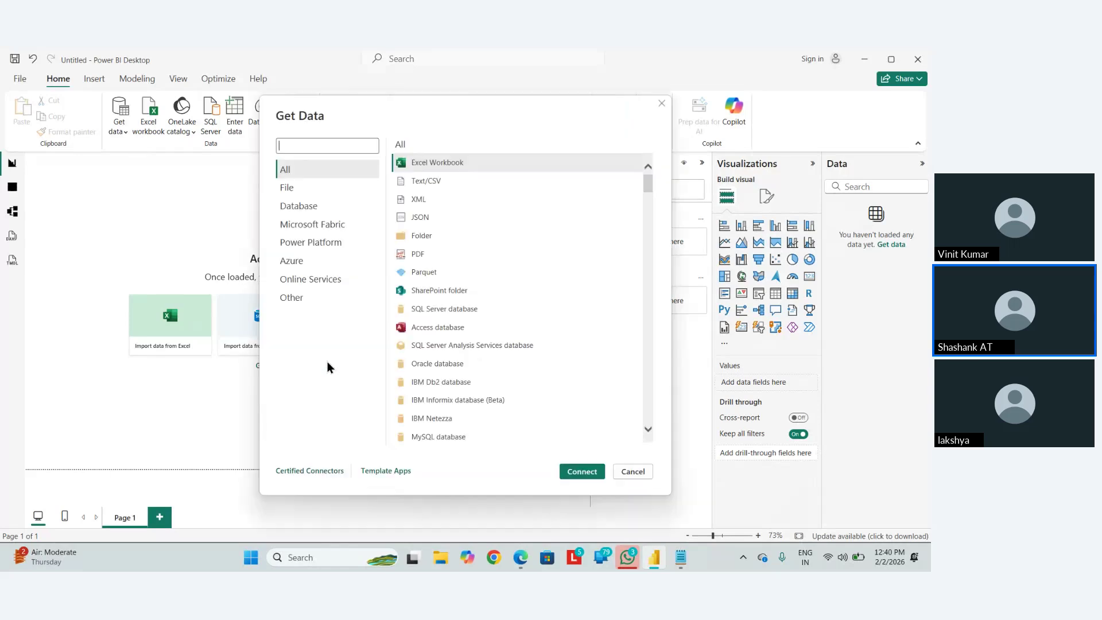
click(661, 104)
click(120, 132)
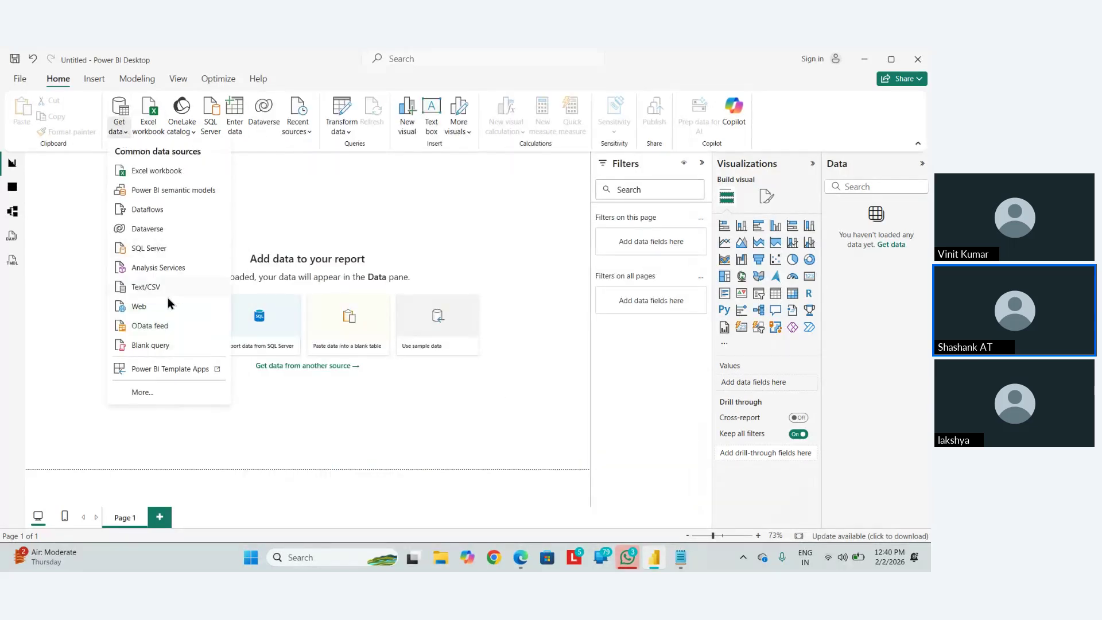
click(191, 396)
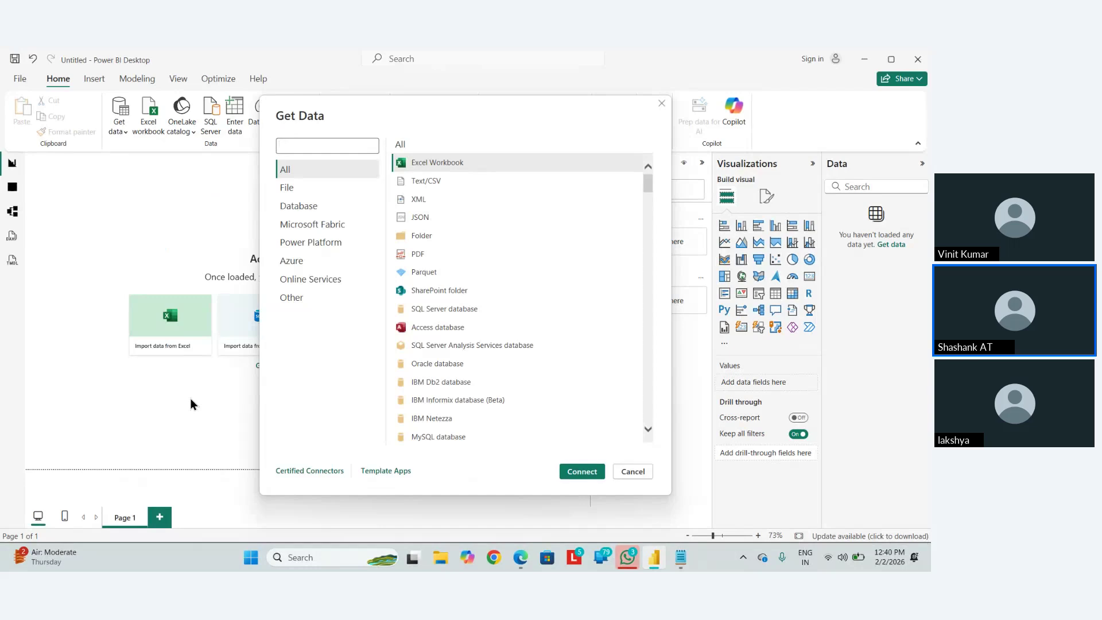
click(659, 105)
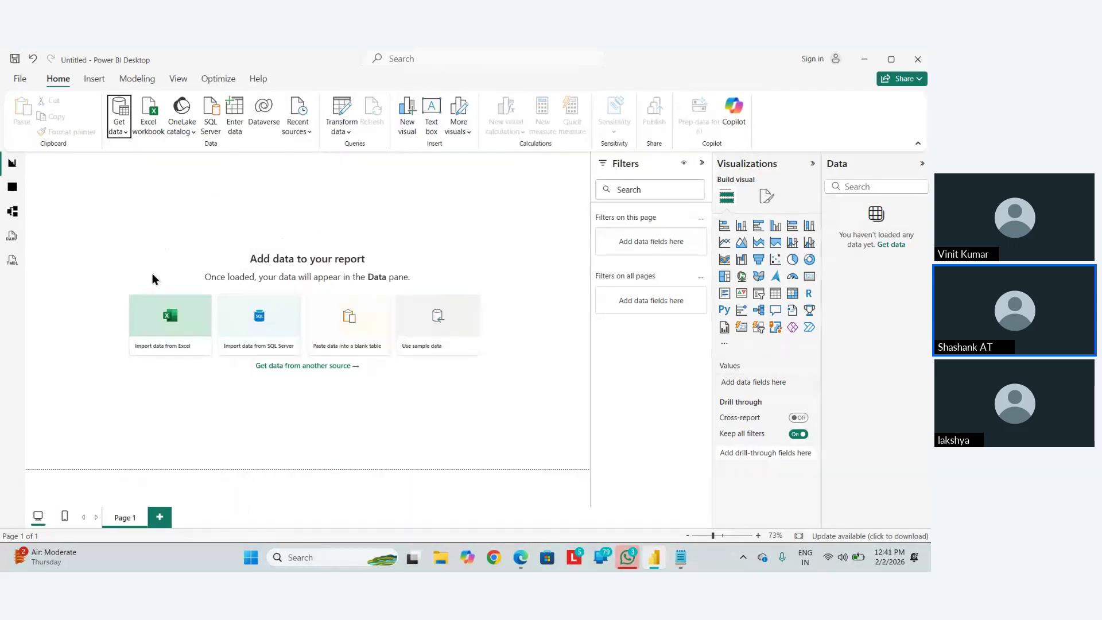
- Load the built-in sample data and select the financials table of Financial Sample.xlsx, previewing its columns
click(429, 331)
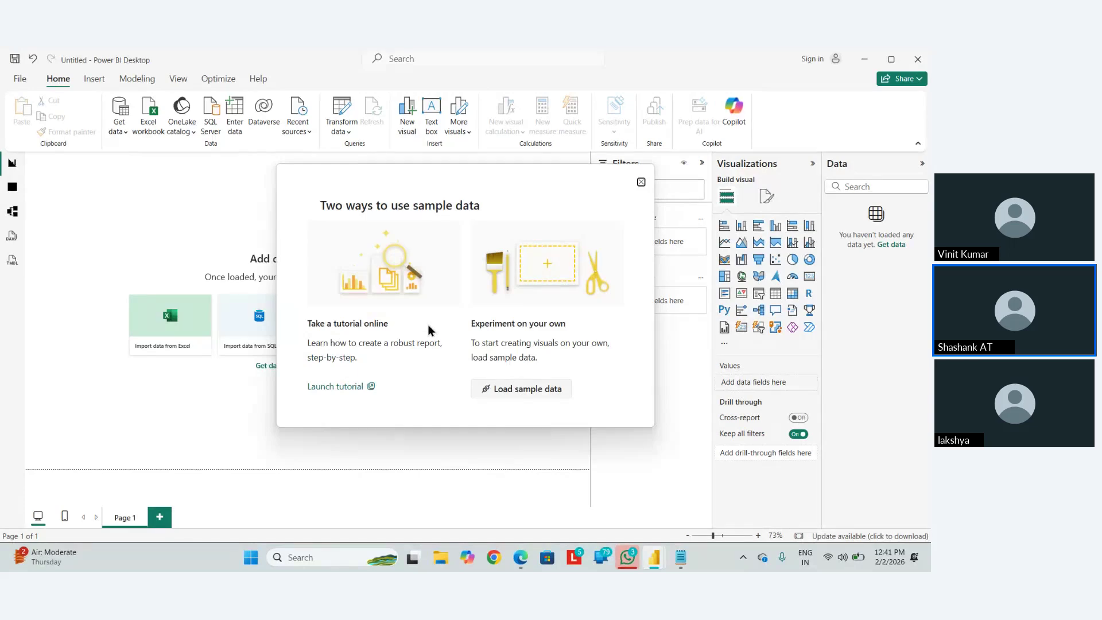
click(505, 388)
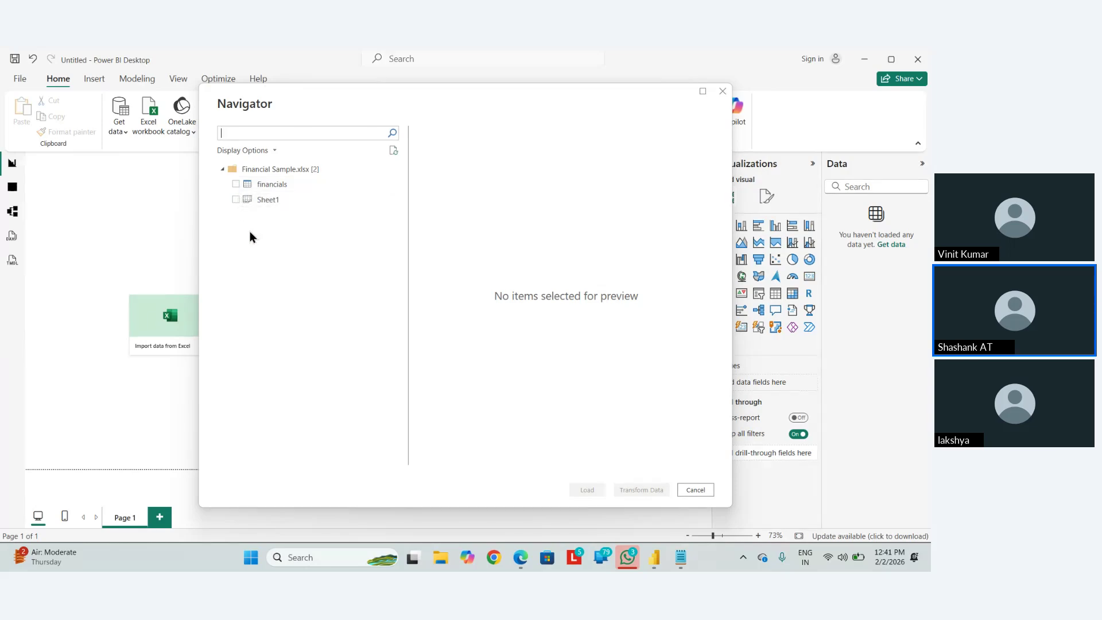
click(236, 183)
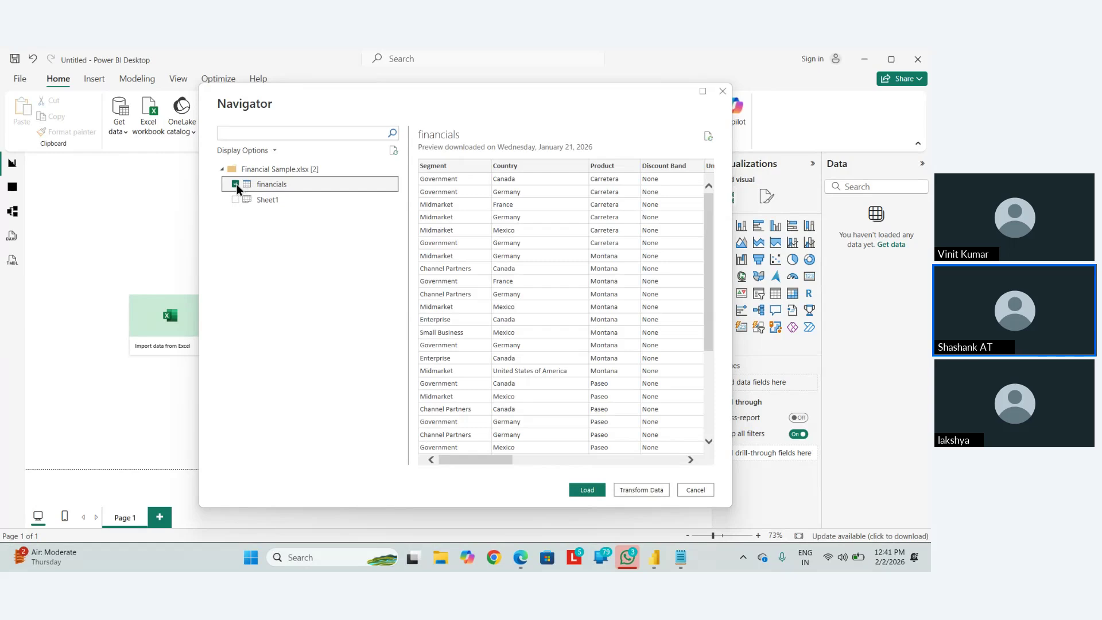
scroll(552, 239, right, 10)
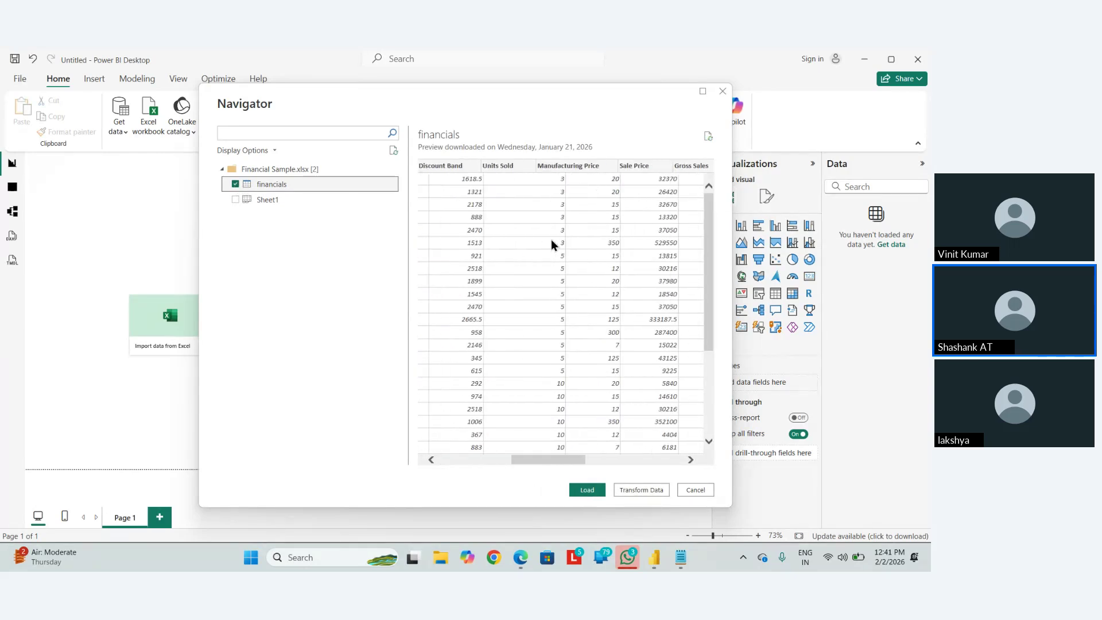
scroll(551, 241, left, 10)
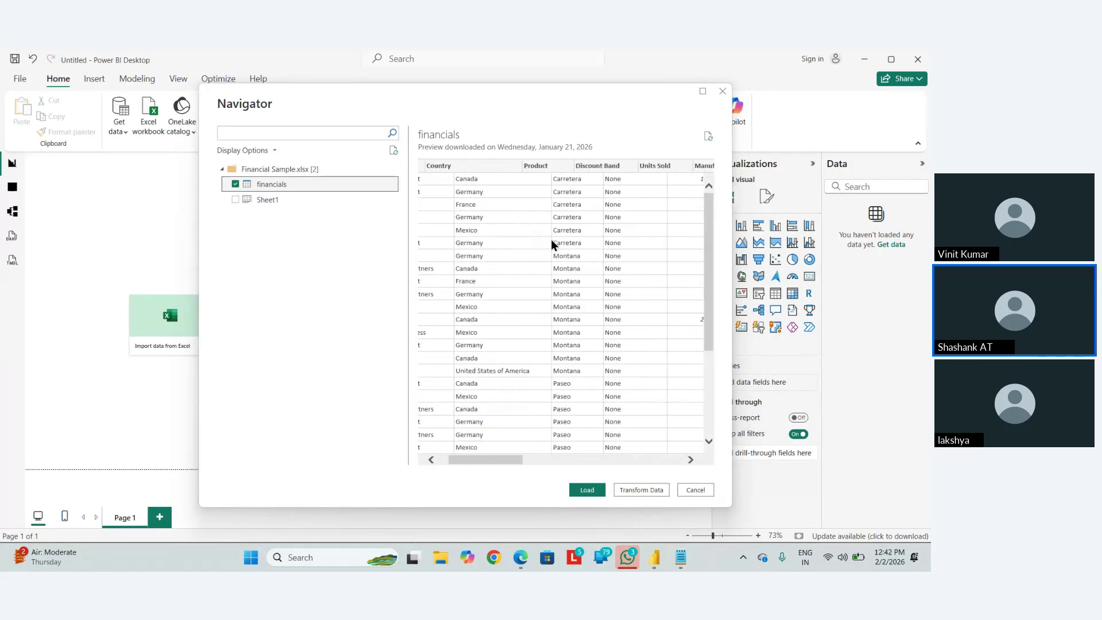
- Include Sheet1 to preview its columns and deselect it again
click(235, 200)
scroll(597, 339, right, 2)
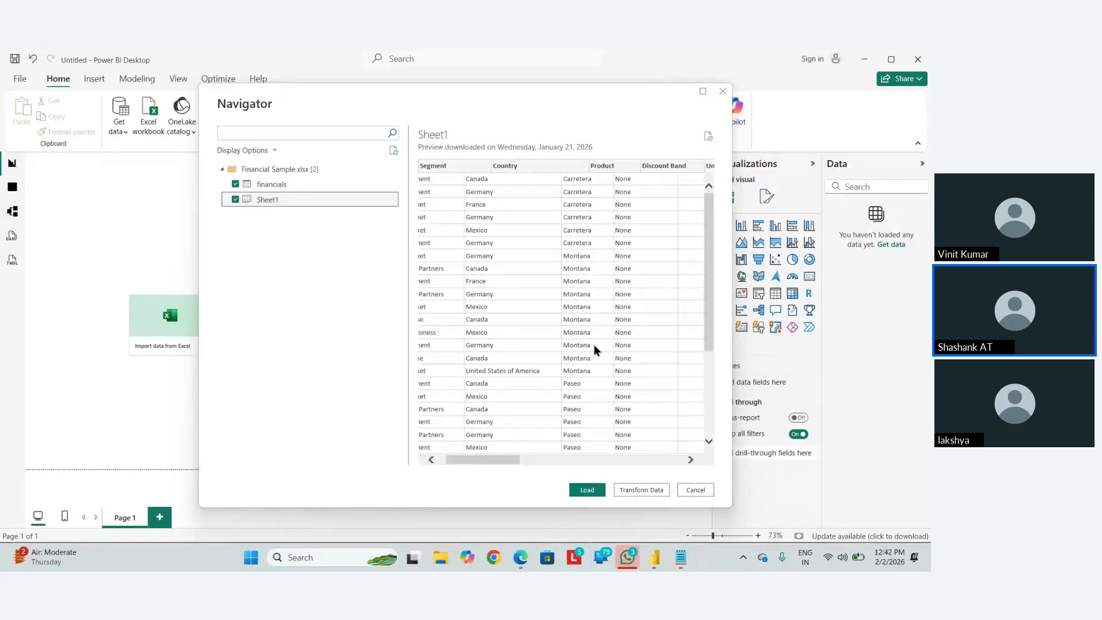
scroll(593, 344, right, 10)
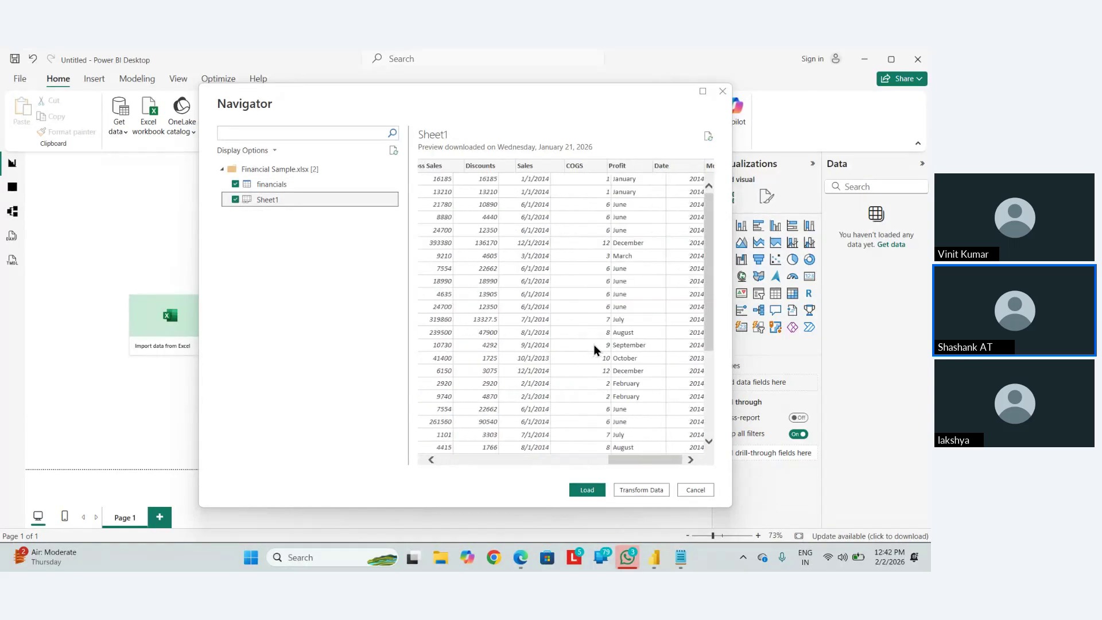
click(236, 200)
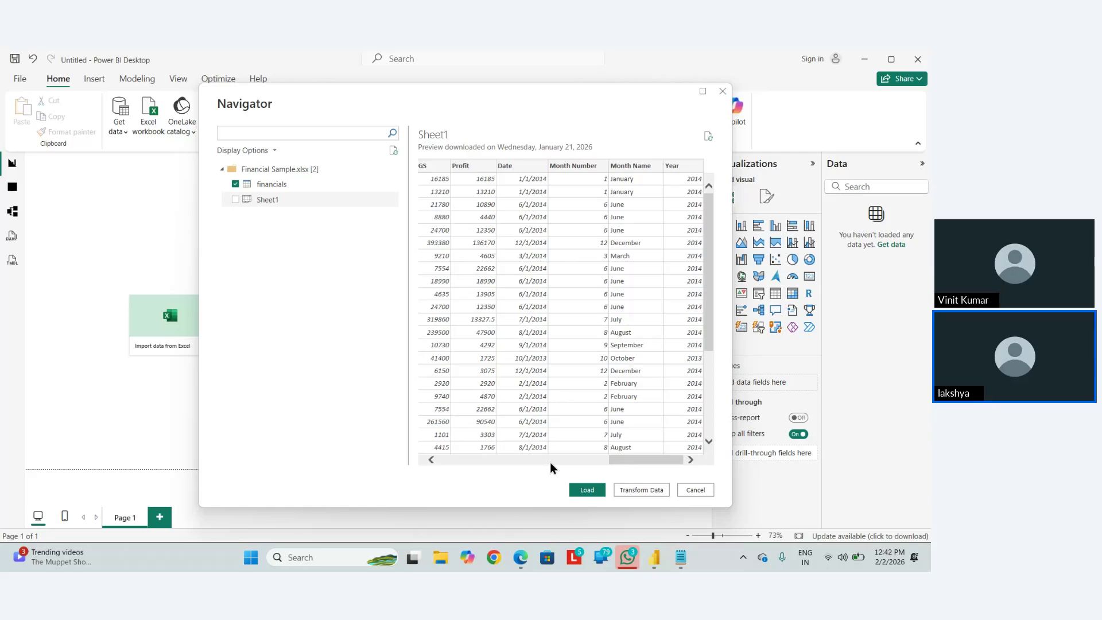
- Send the financials table to Power Query Editor for transformation and refresh its data preview
click(655, 491)
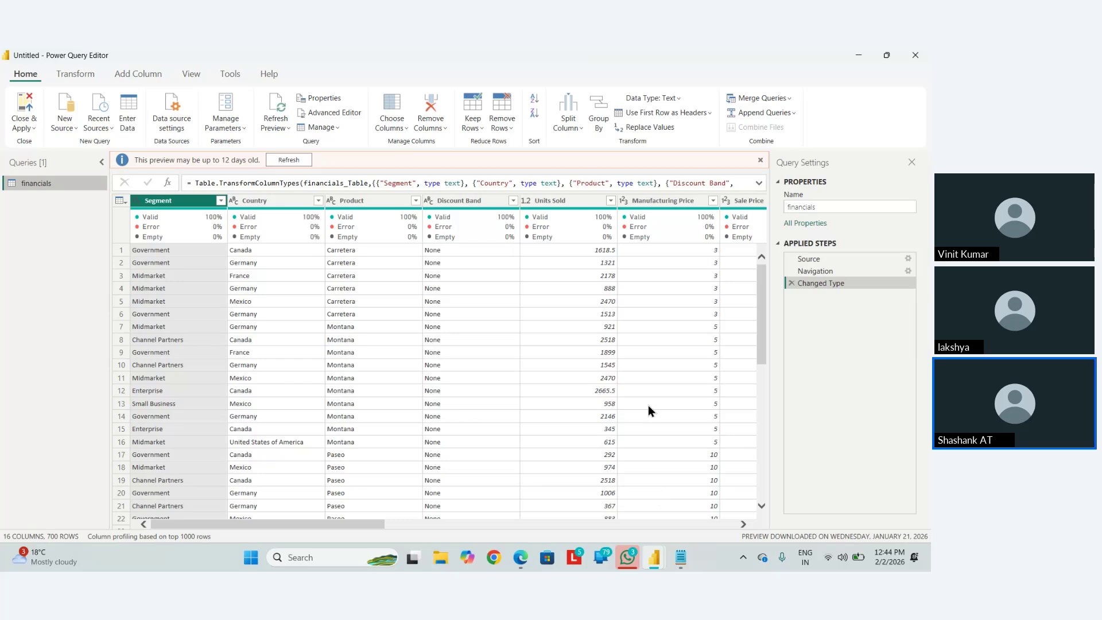
click(280, 161)
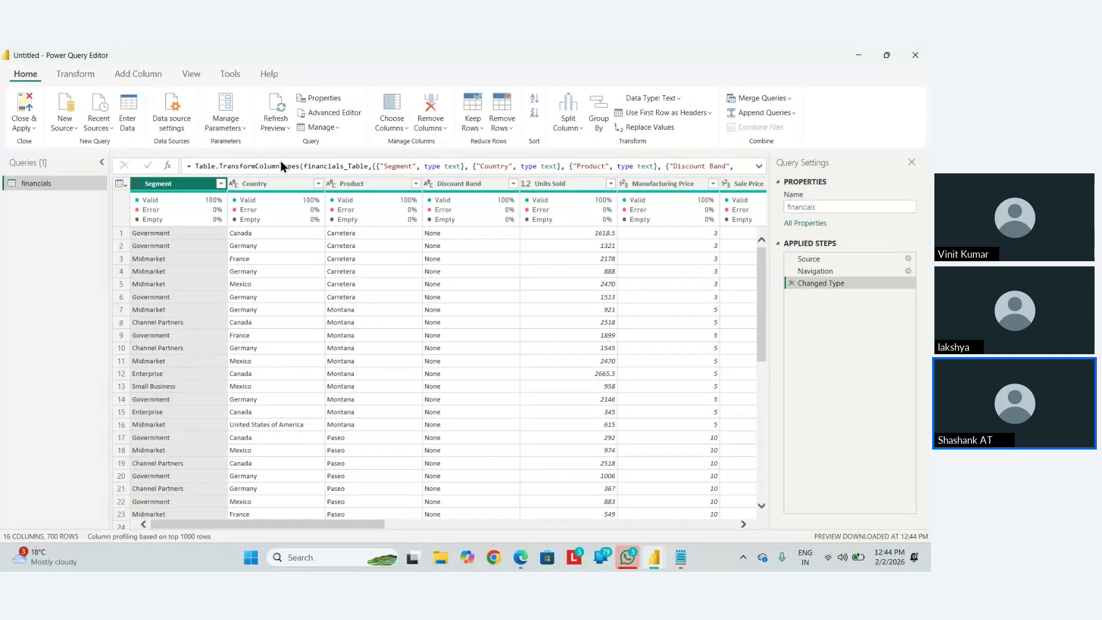
- Look through the transform, add-column, view, tools and help commands of Power Query Editor and return to the home commands
click(77, 74)
click(138, 75)
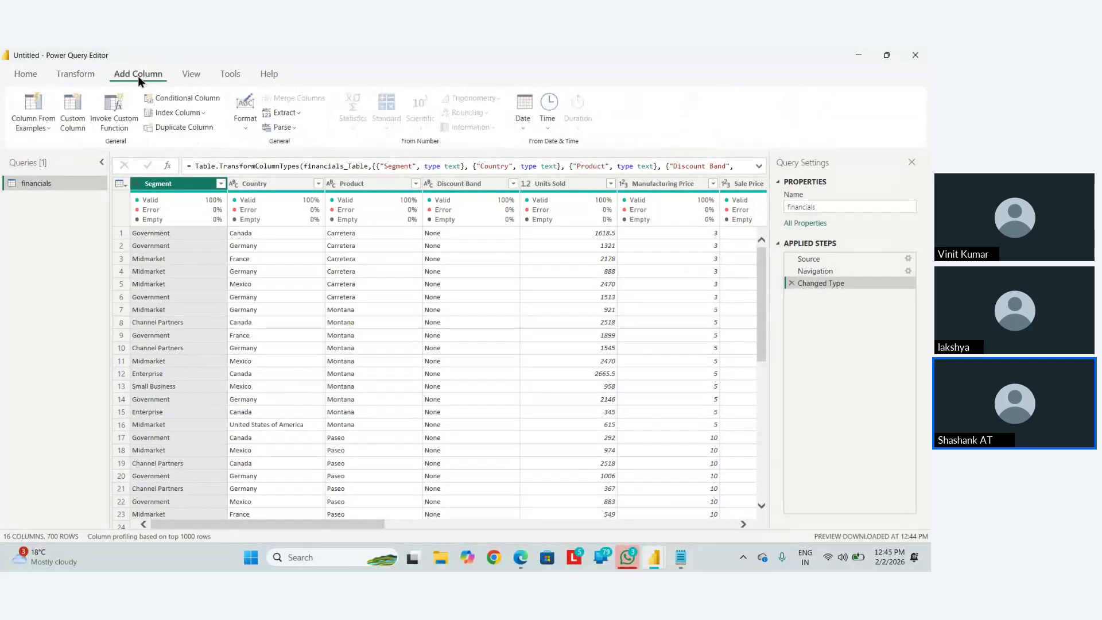
click(191, 78)
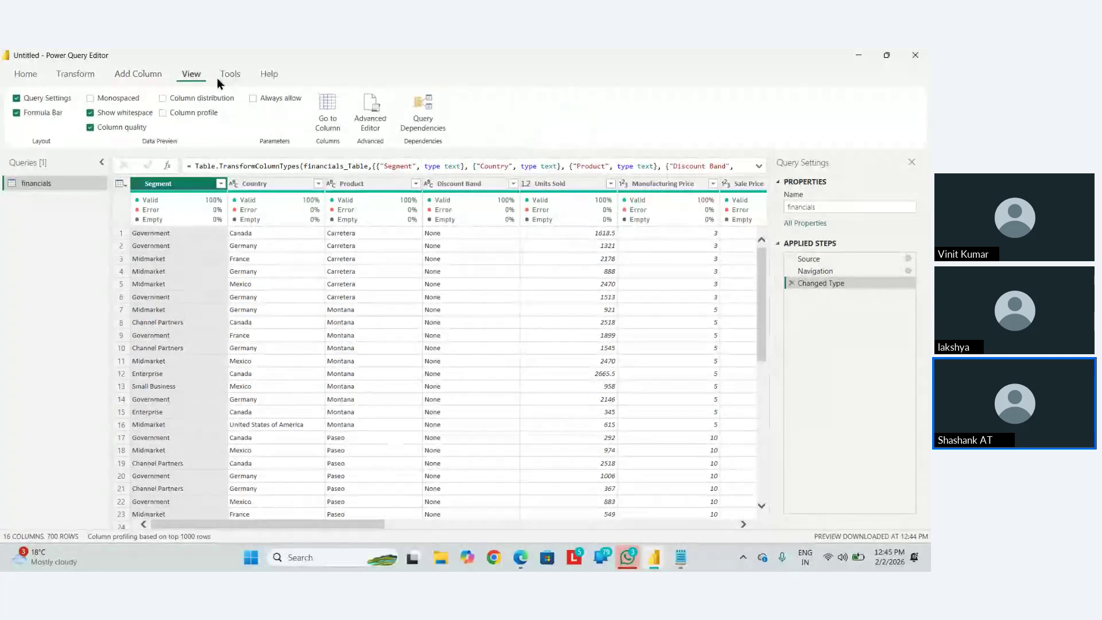
click(230, 77)
click(265, 74)
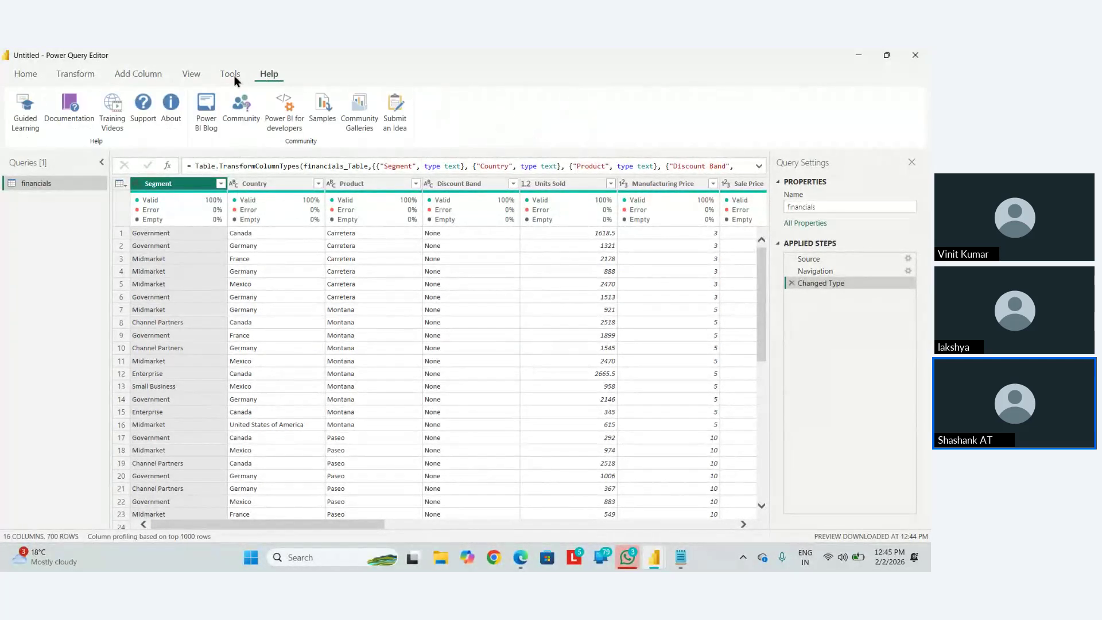
click(33, 77)
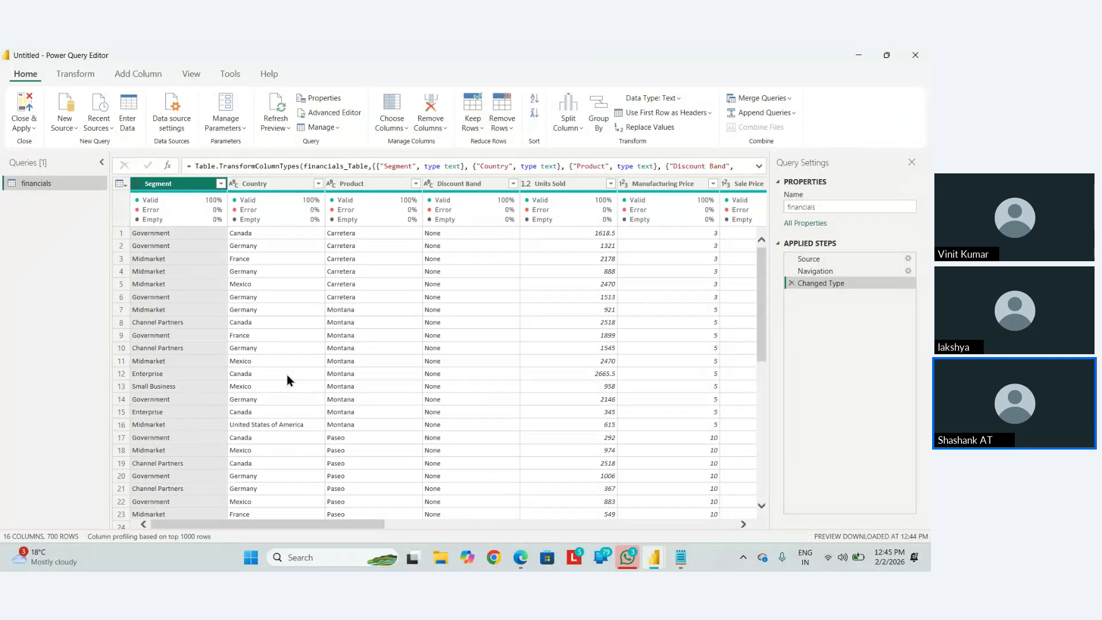
- Close and apply the query to load the financials table into the report, and reopen it for transformation
click(19, 112)
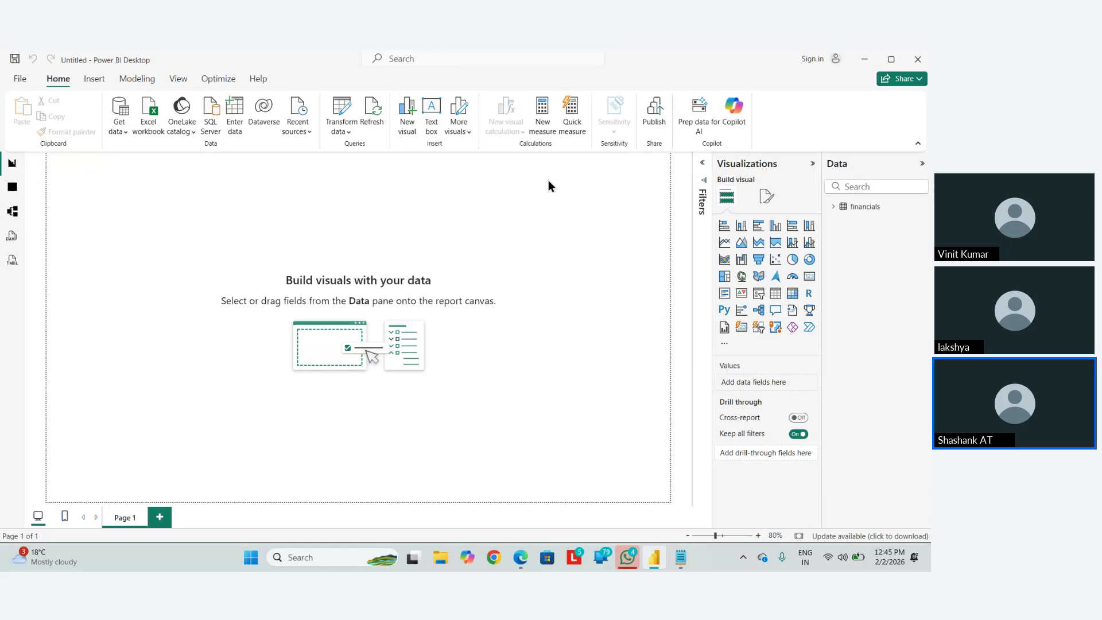
click(353, 117)
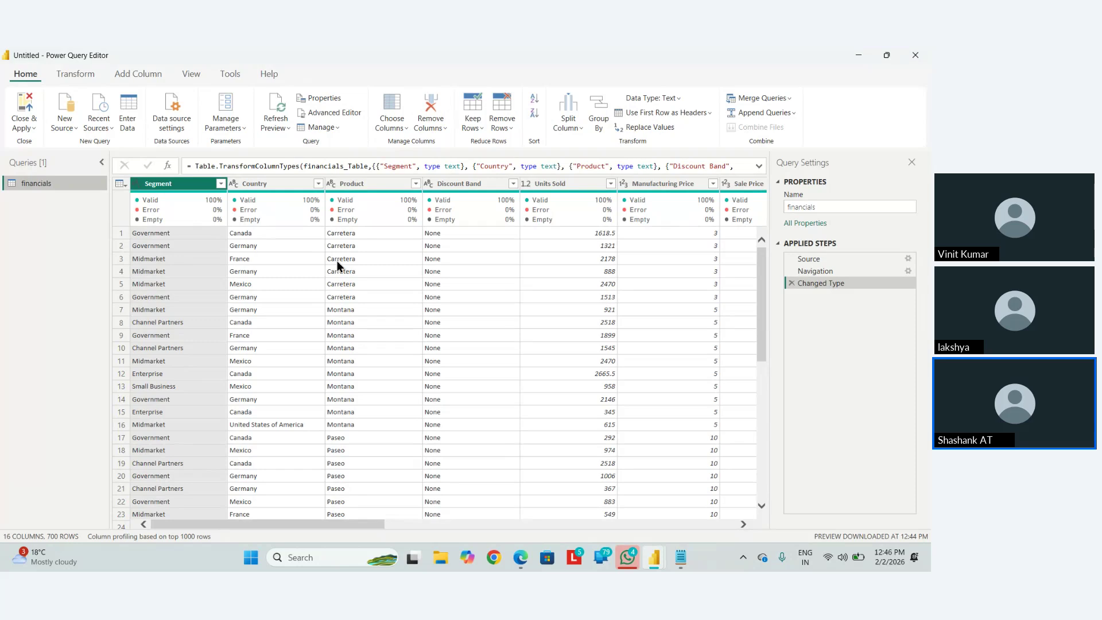
- Examine the columns of the financials table from Segment through Year, including Gross Sales and the date fields
click(413, 248)
scroll(474, 290, right, 5)
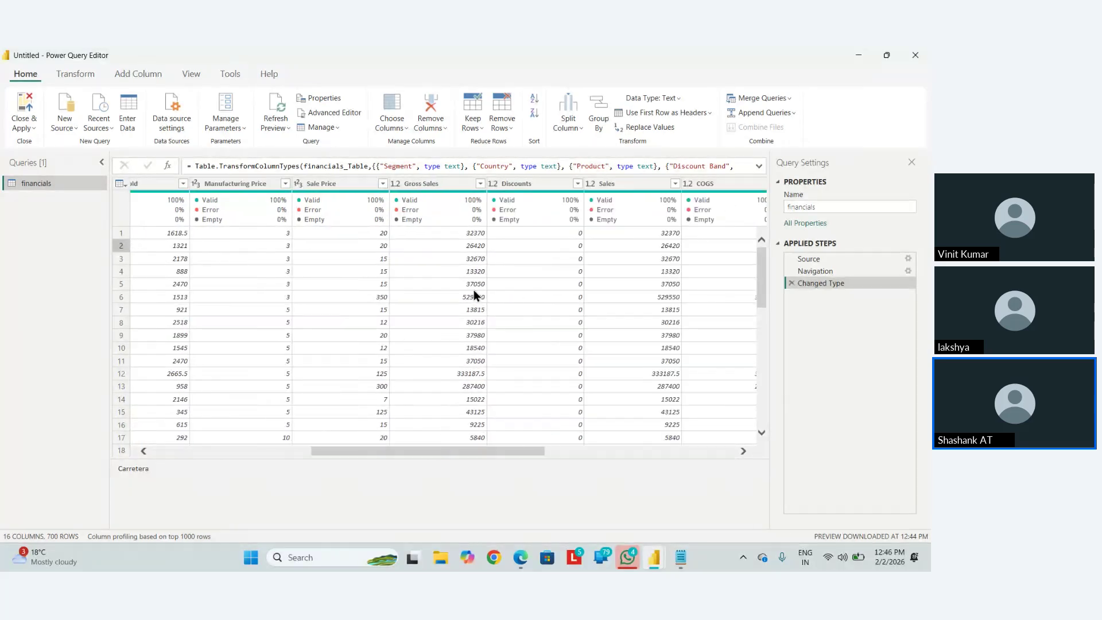
scroll(473, 290, right, 2)
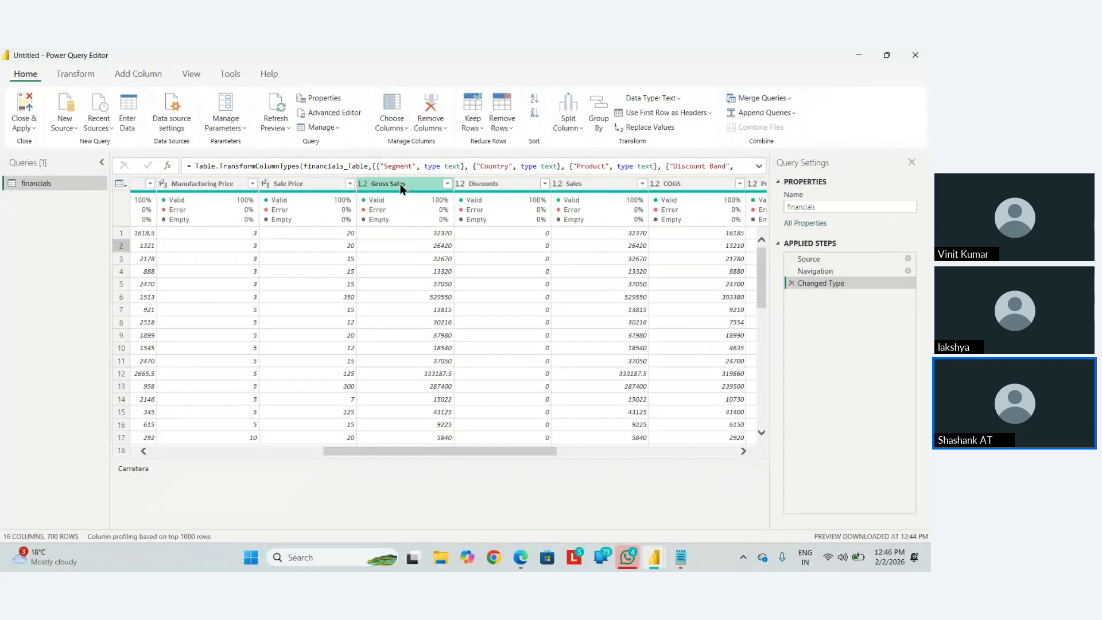
scroll(525, 272, right, 5)
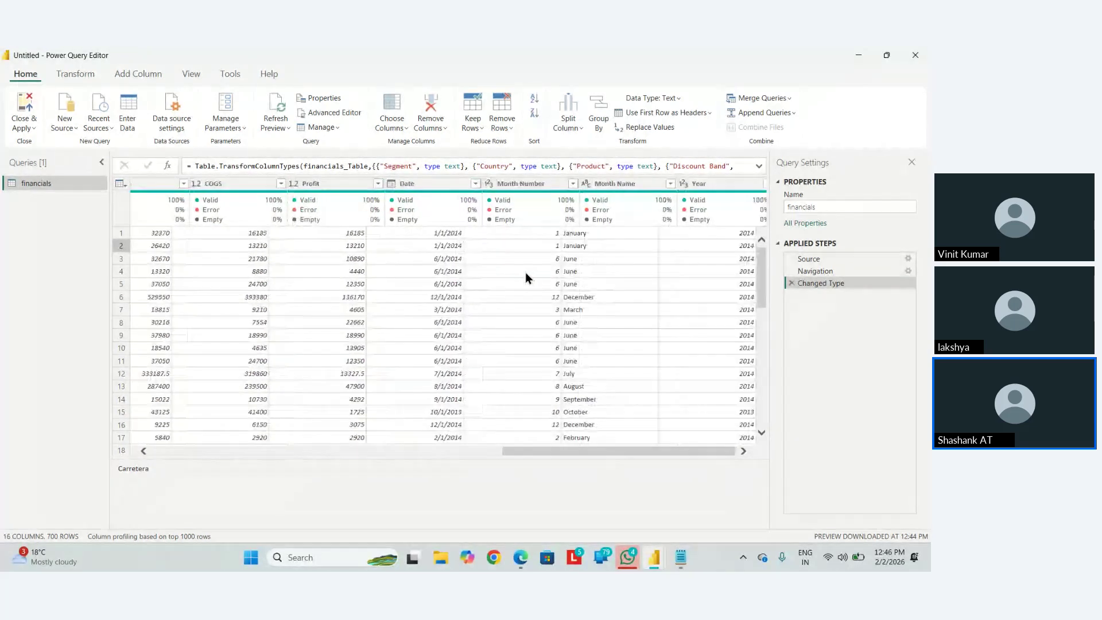
scroll(525, 272, left, 1)
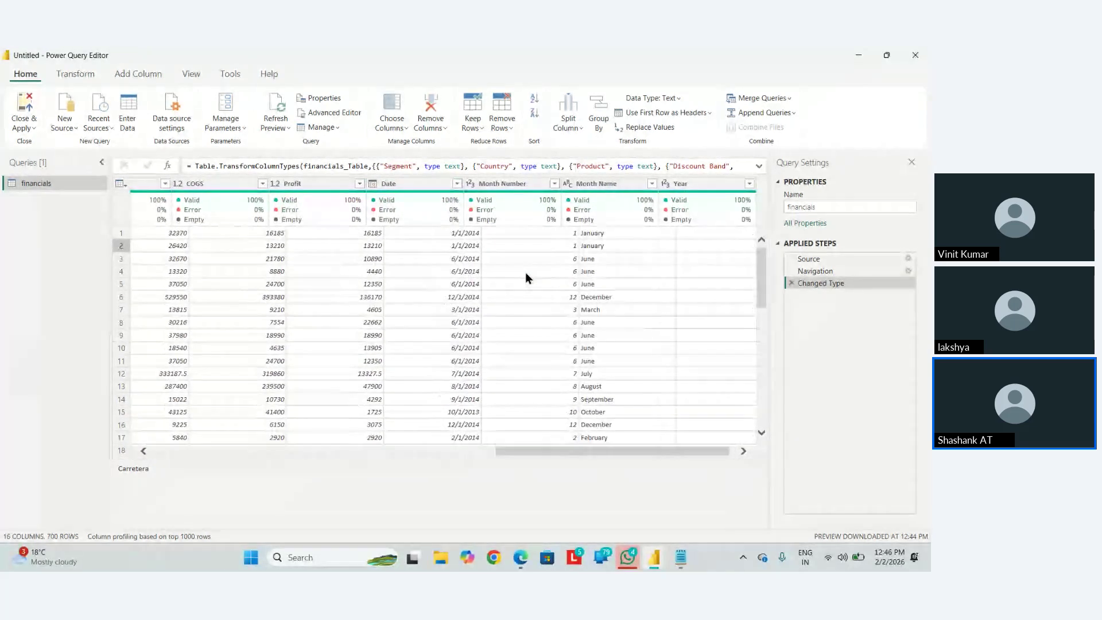
scroll(526, 273, left, 10)
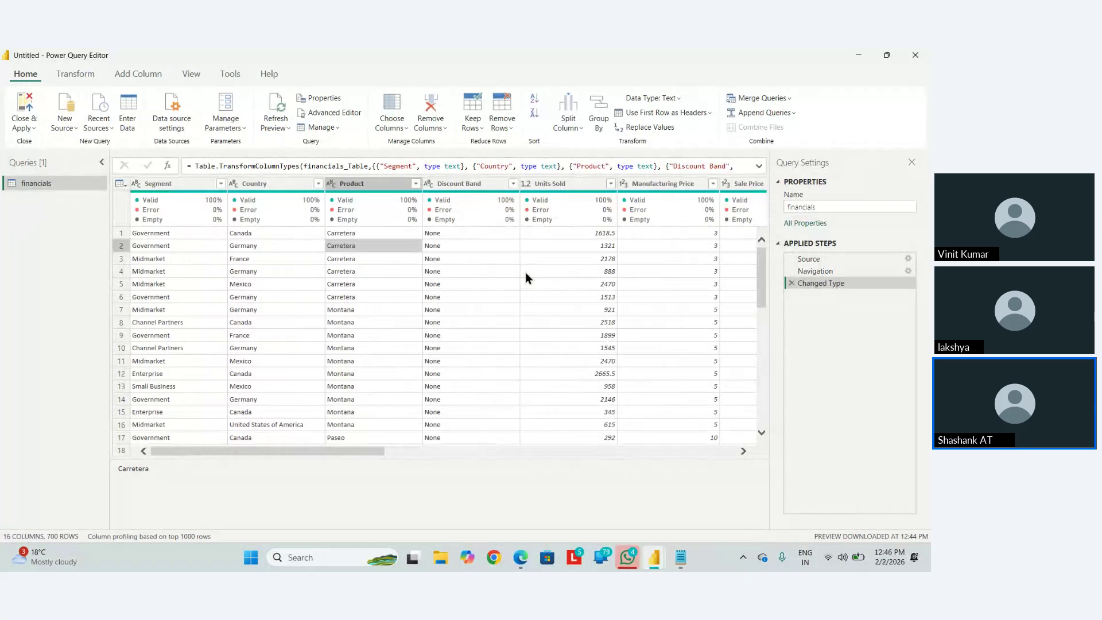
scroll(471, 321, right, 4)
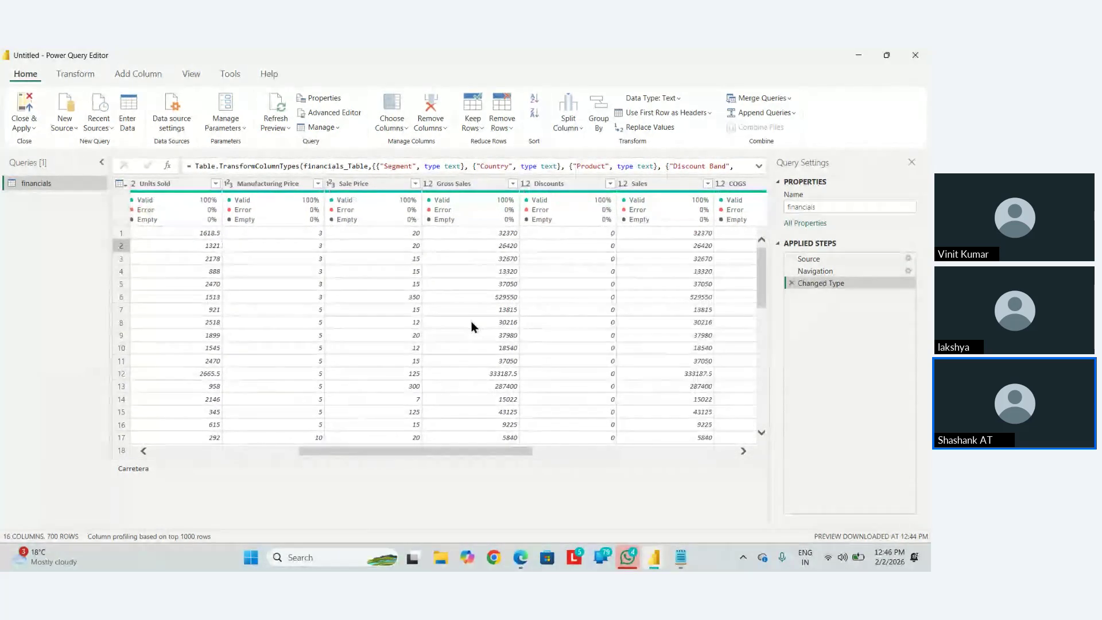
scroll(471, 322, left, 4)
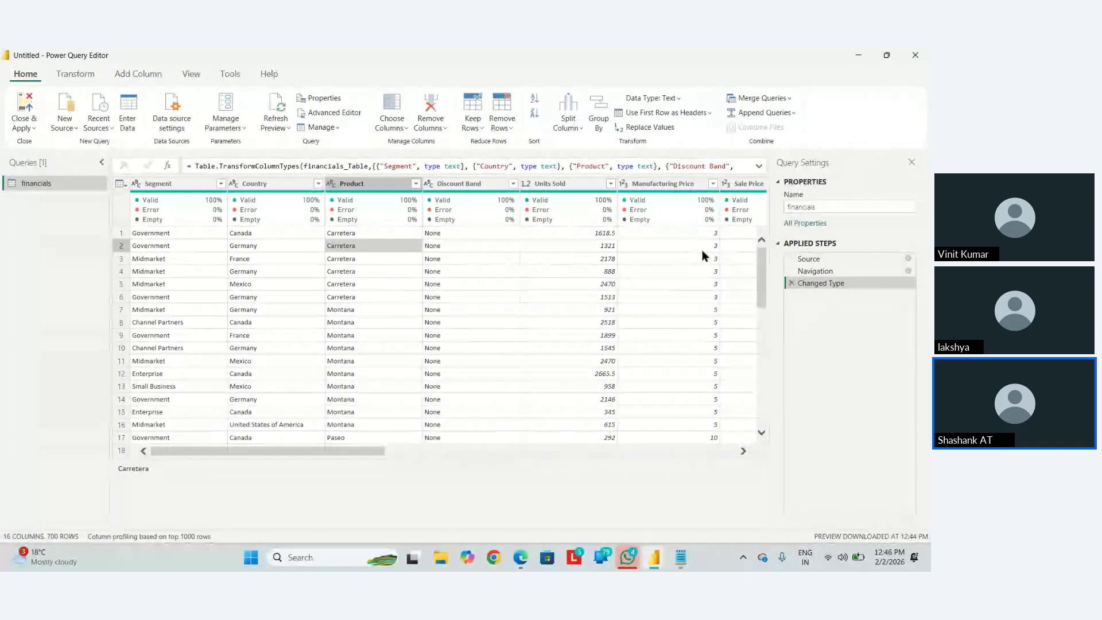
- Remove the Changed Type applied step and check the data types available for the Units Sold column
click(791, 283)
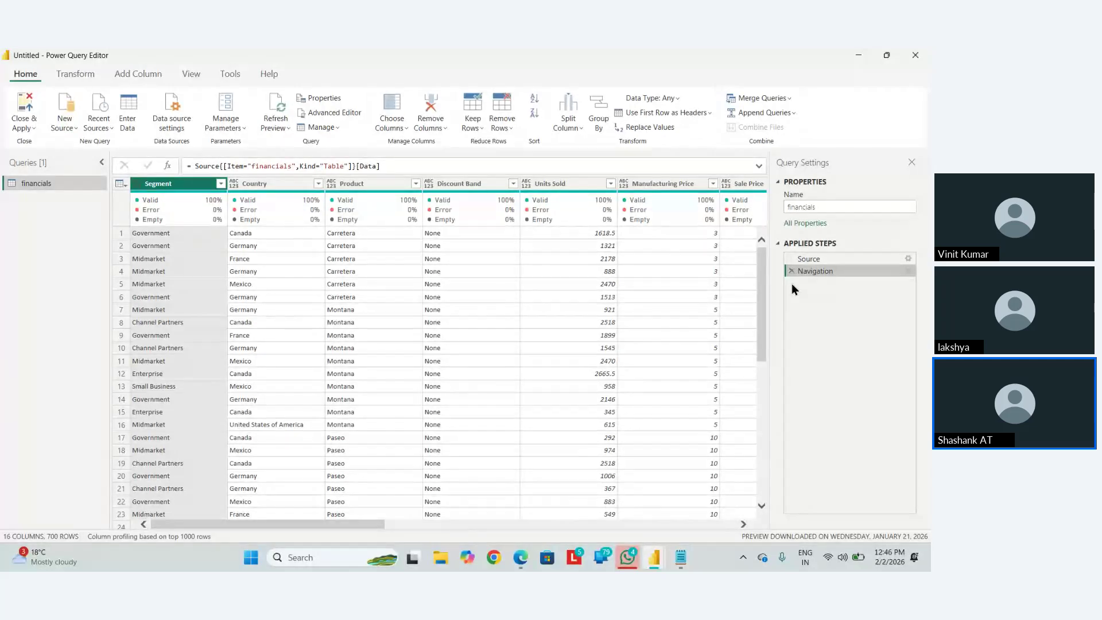
click(527, 183)
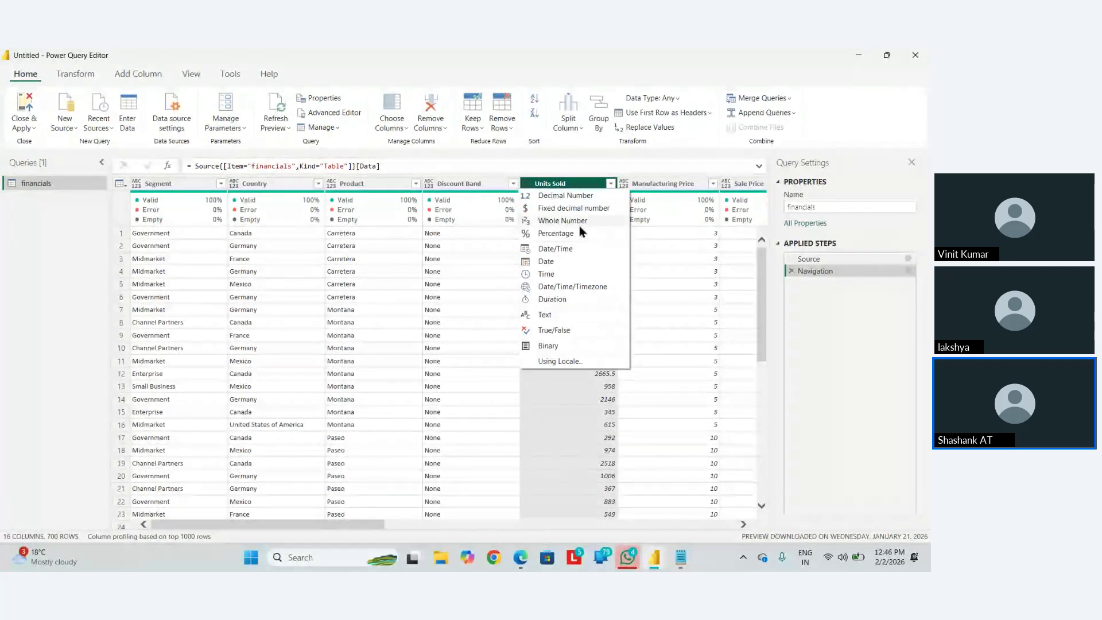
click(653, 299)
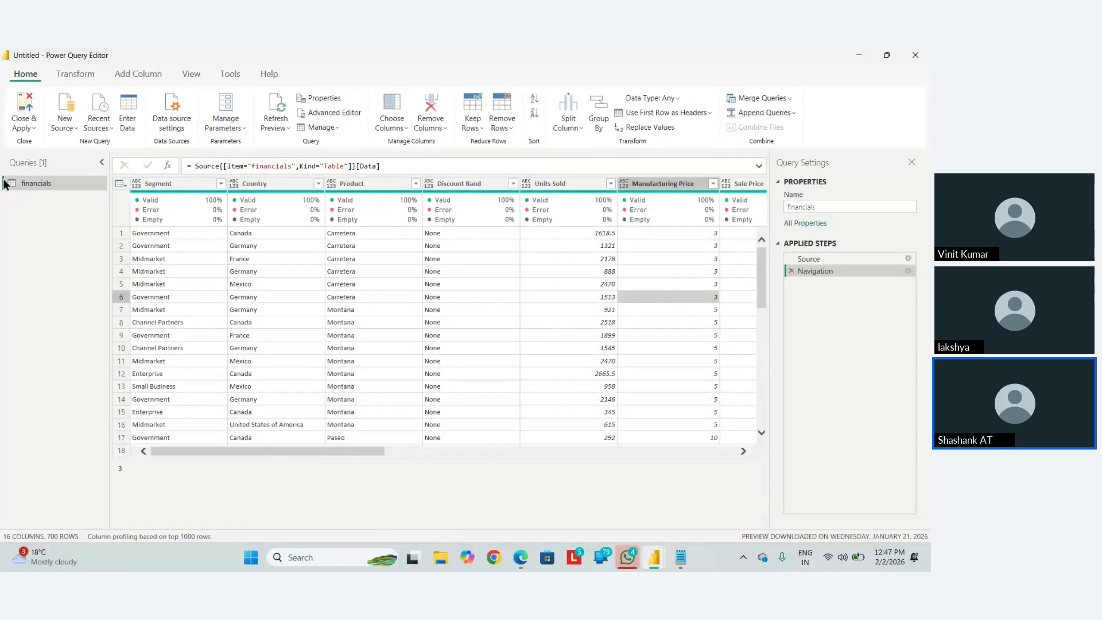
- Apply the pending changes to the financials query and close Power Query Editor
click(24, 127)
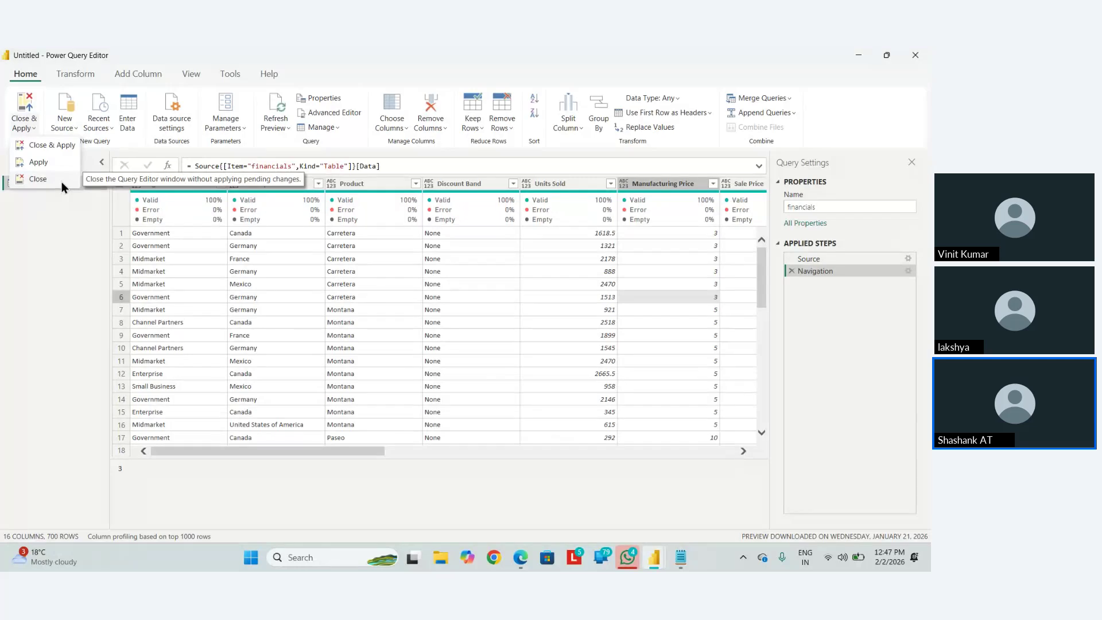
click(48, 143)
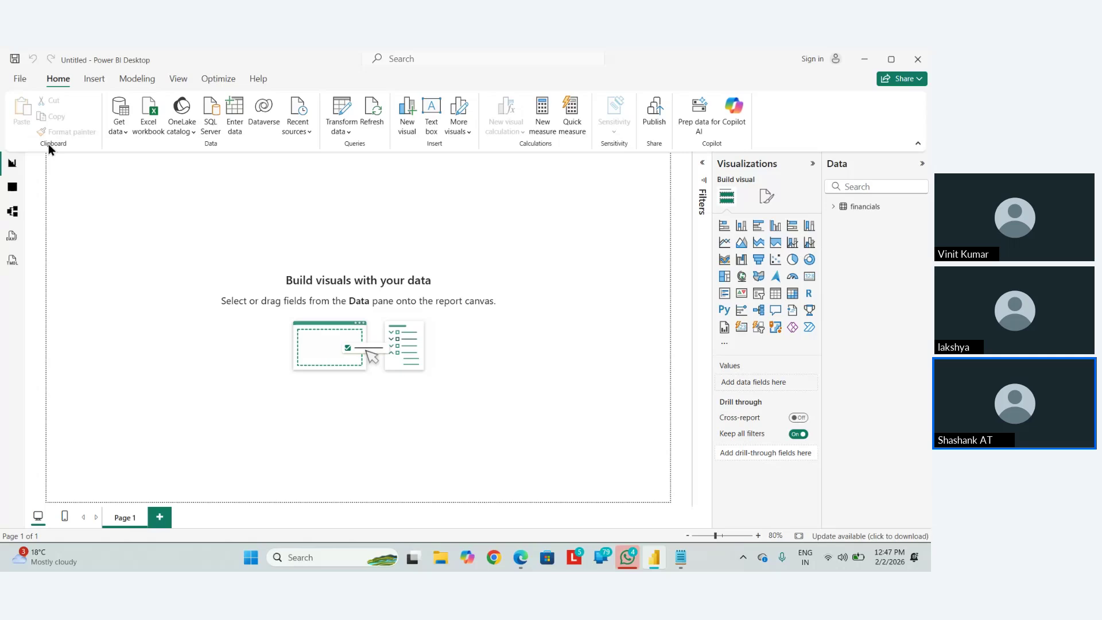
- View the financials table and its fields in Table view and Model view, and return to Report view
click(13, 188)
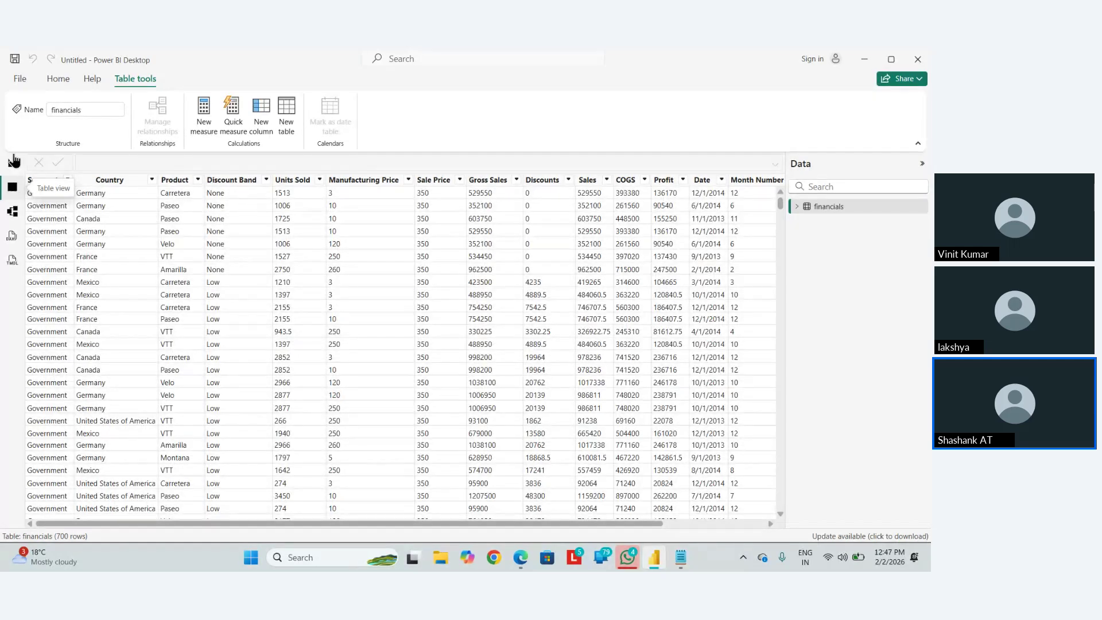
click(796, 208)
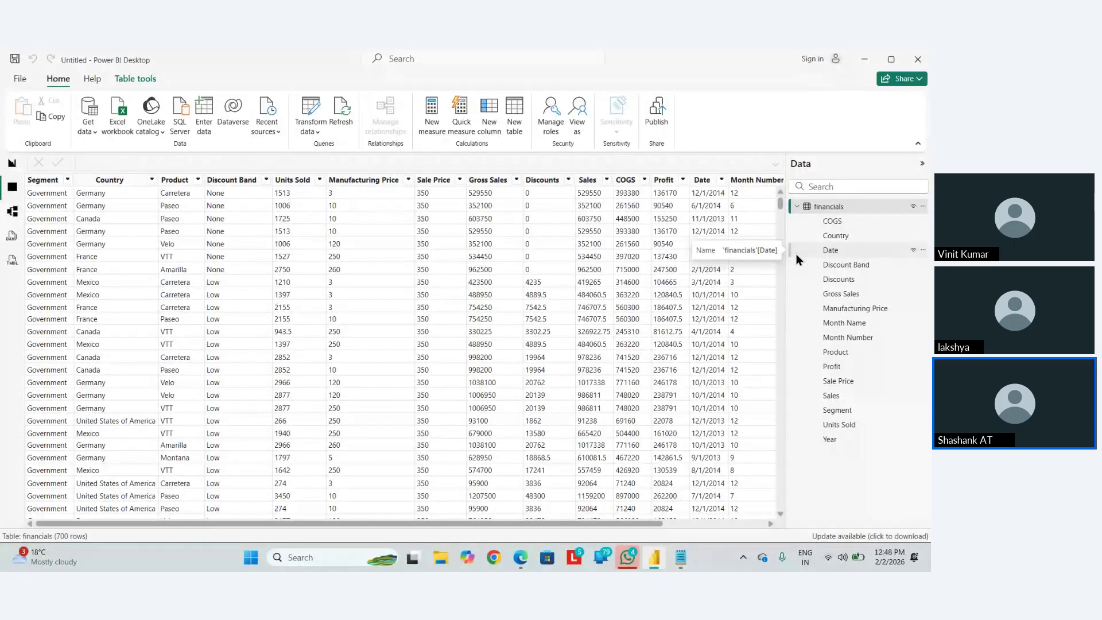
click(7, 216)
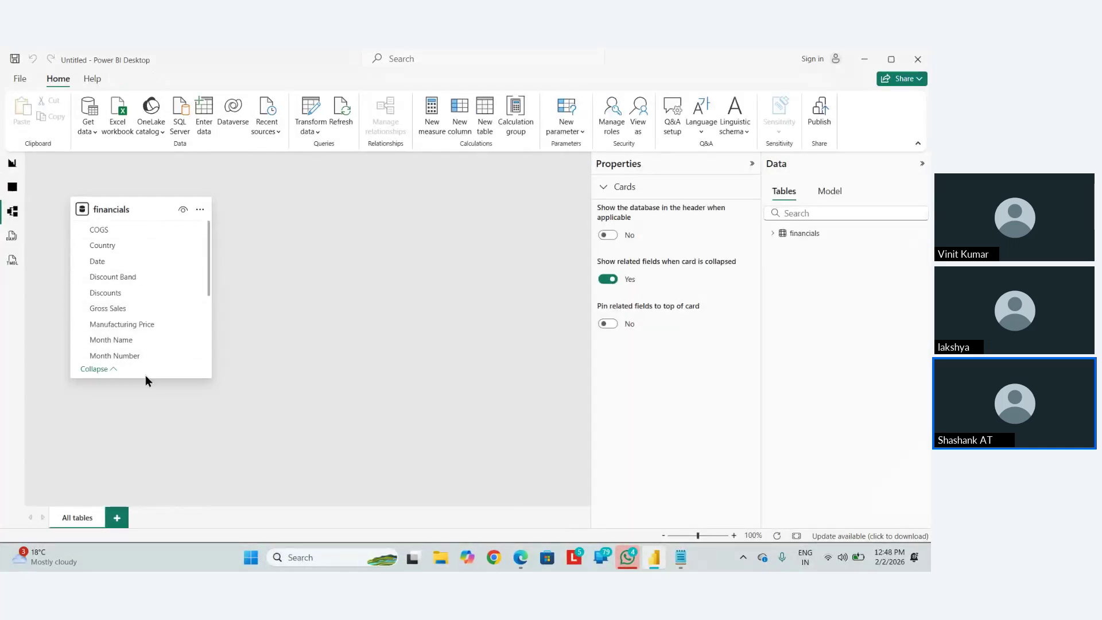
scroll(174, 288, down, 3)
scroll(173, 288, up, 3)
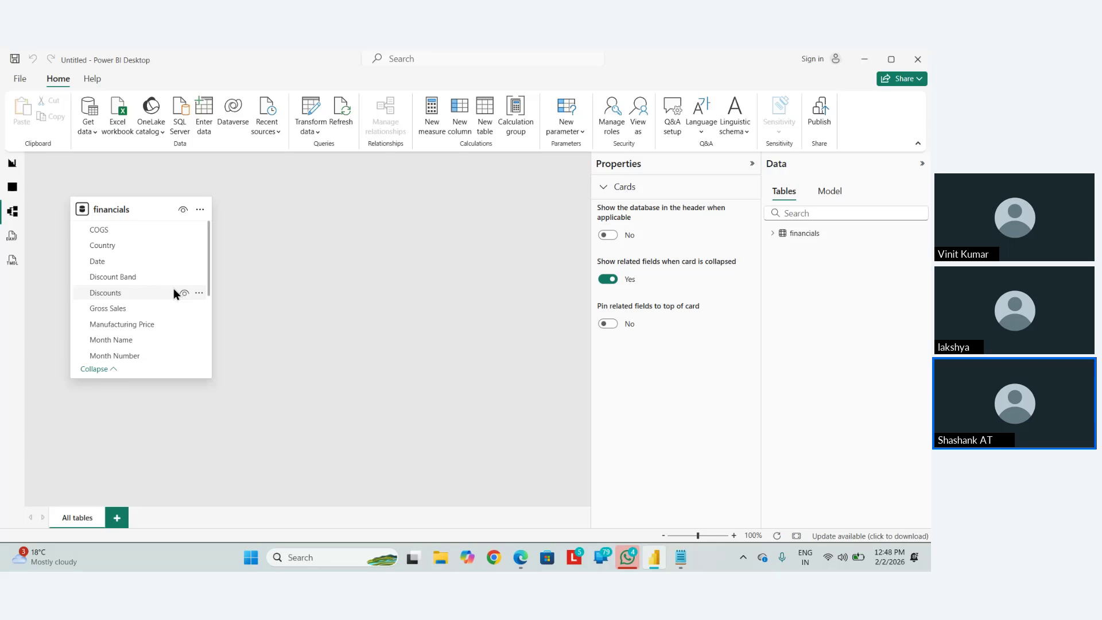
click(12, 163)
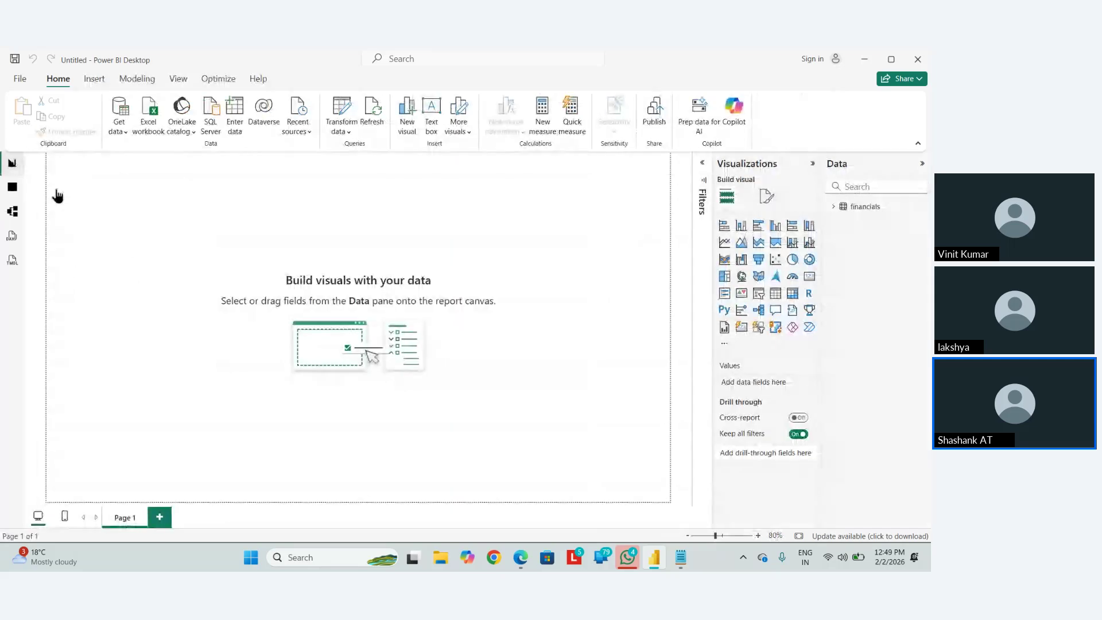
- Add two report pages, Page 2 and Page 3, and delete both of them again
click(159, 517)
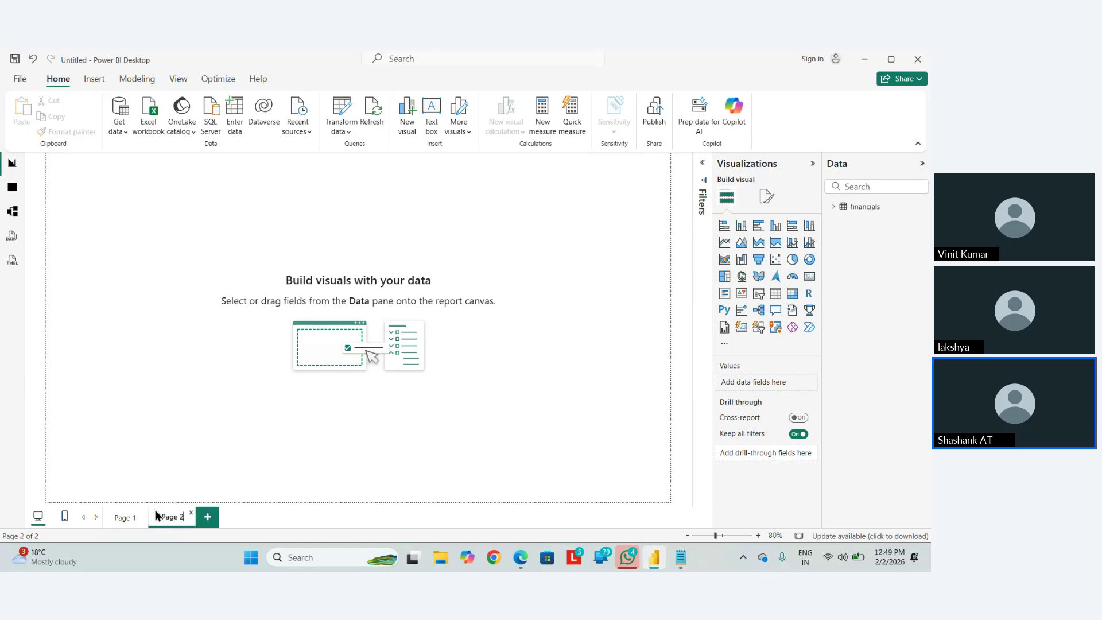
click(205, 519)
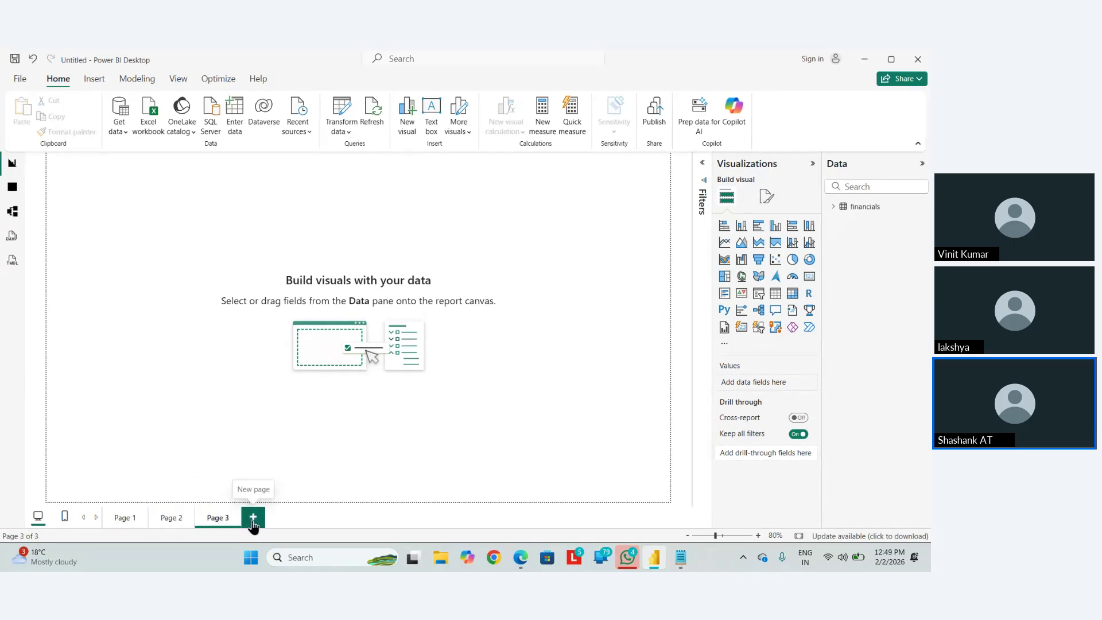
right_click(216, 519)
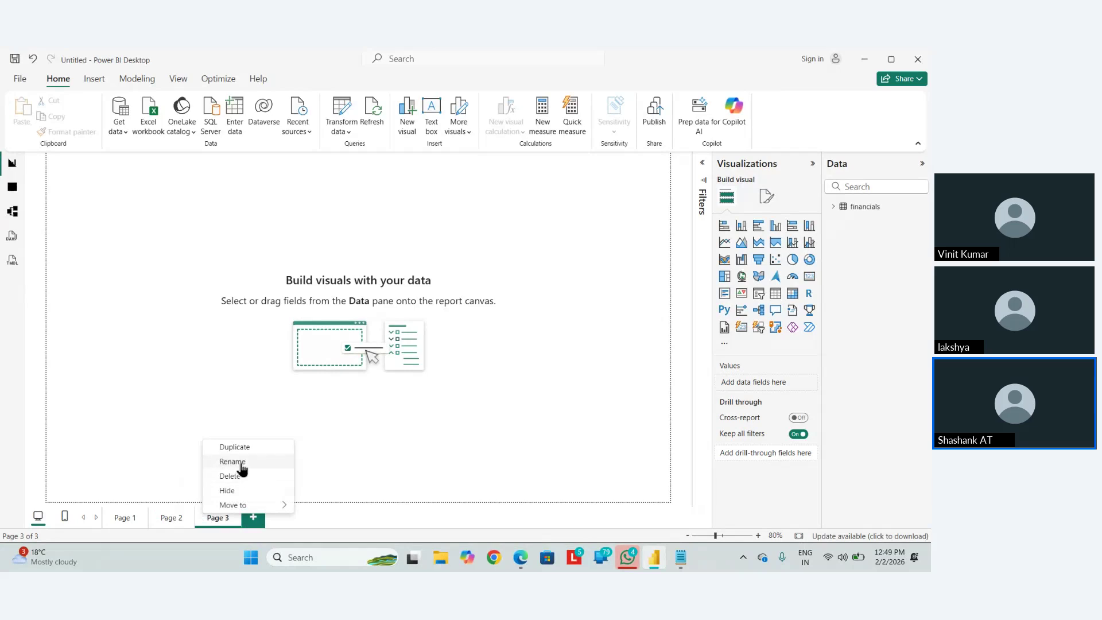
click(239, 476)
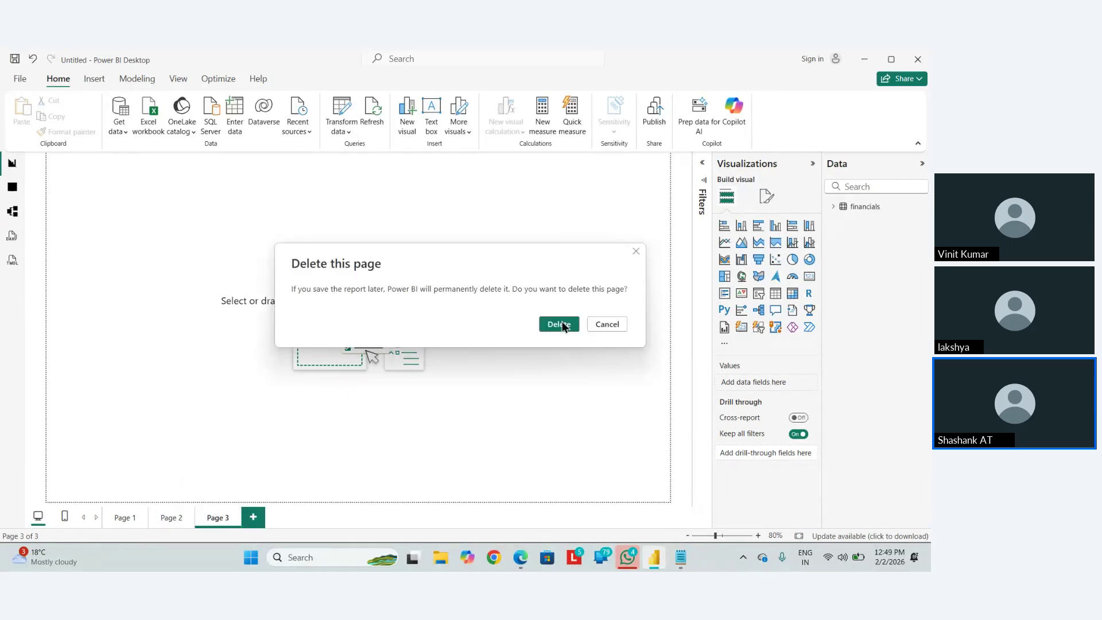
click(561, 324)
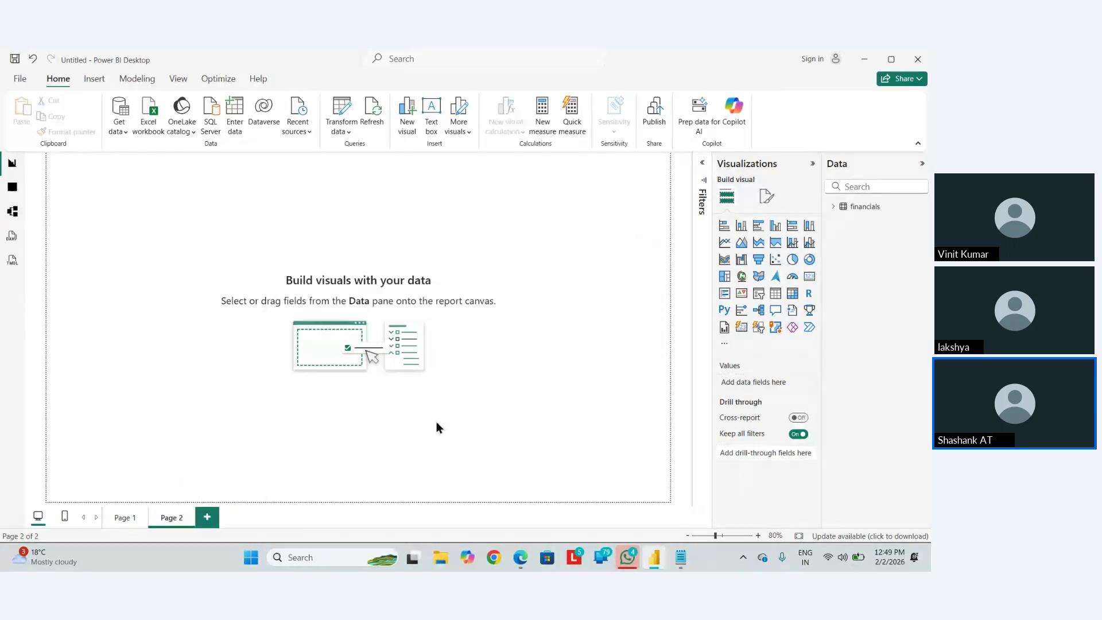
right_click(161, 516)
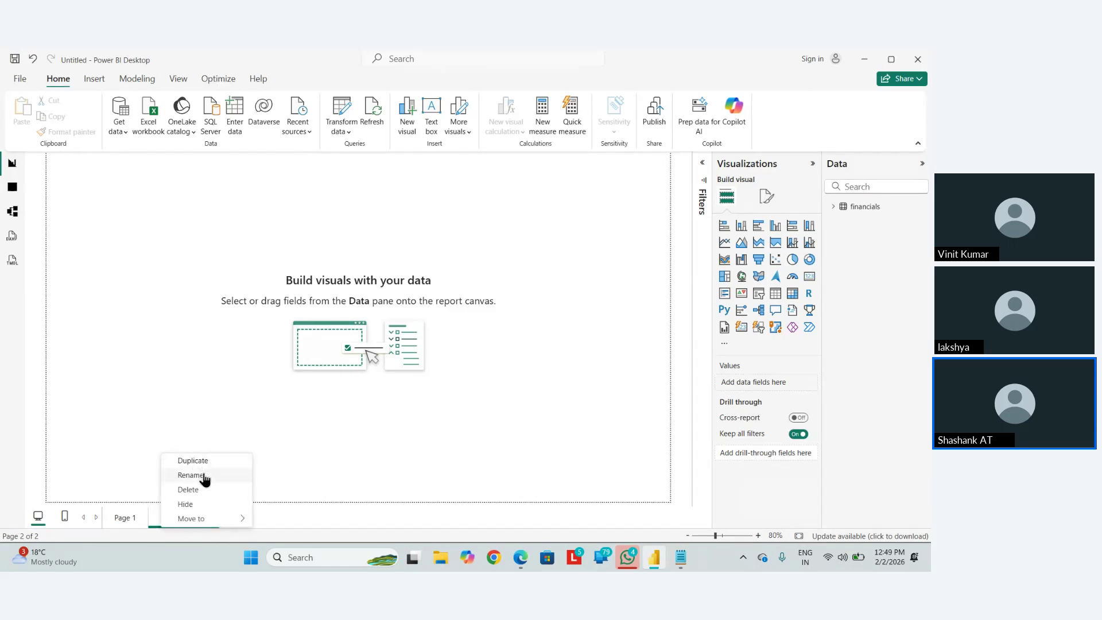
click(190, 490)
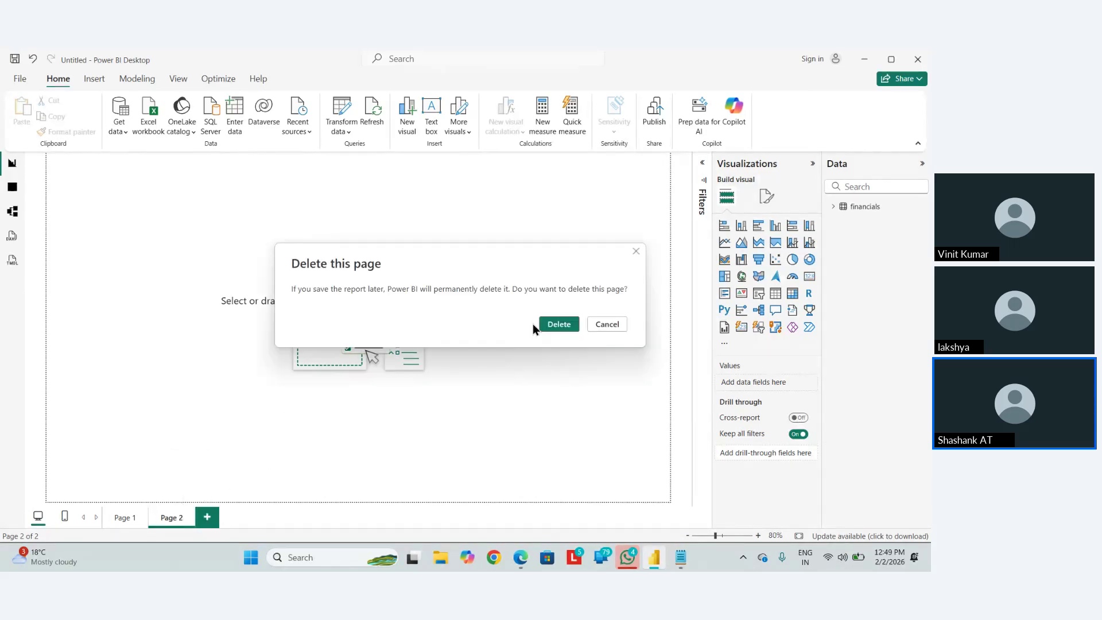
click(557, 325)
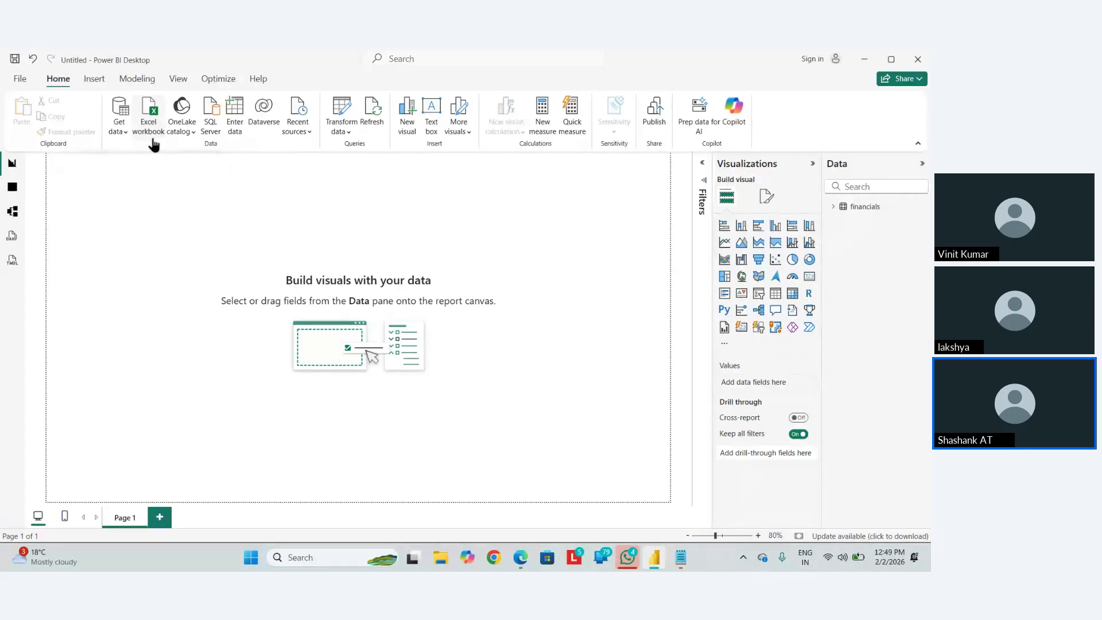
- View the source types offered in the OneLake catalog and close the list
click(180, 134)
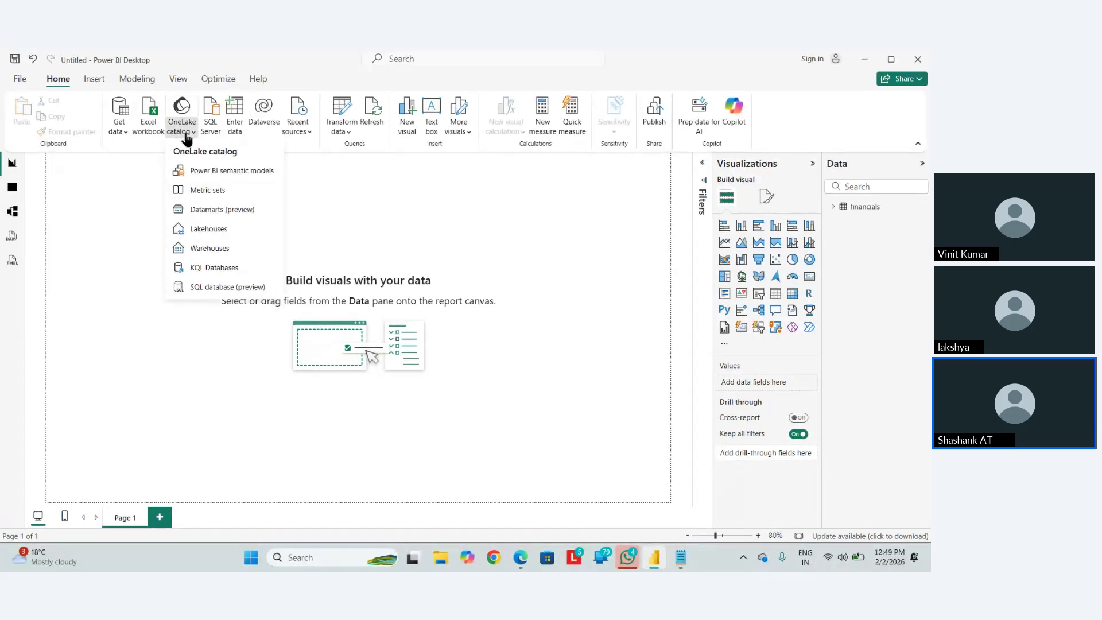
click(182, 133)
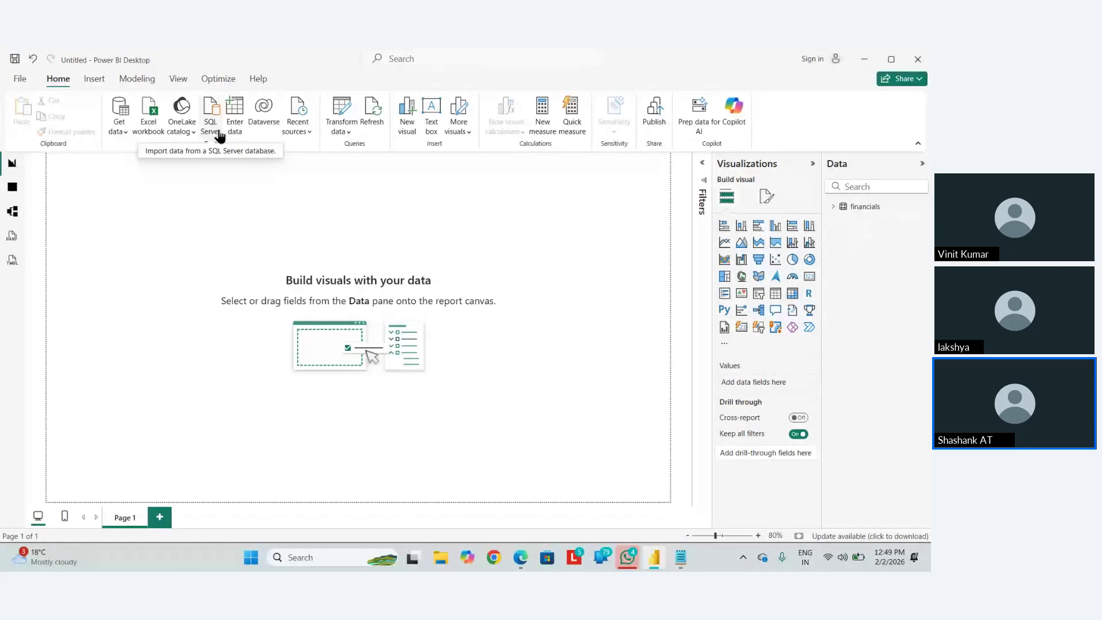
- Create a table by manual data entry and fill the first three rows of Column1 with first names
click(241, 108)
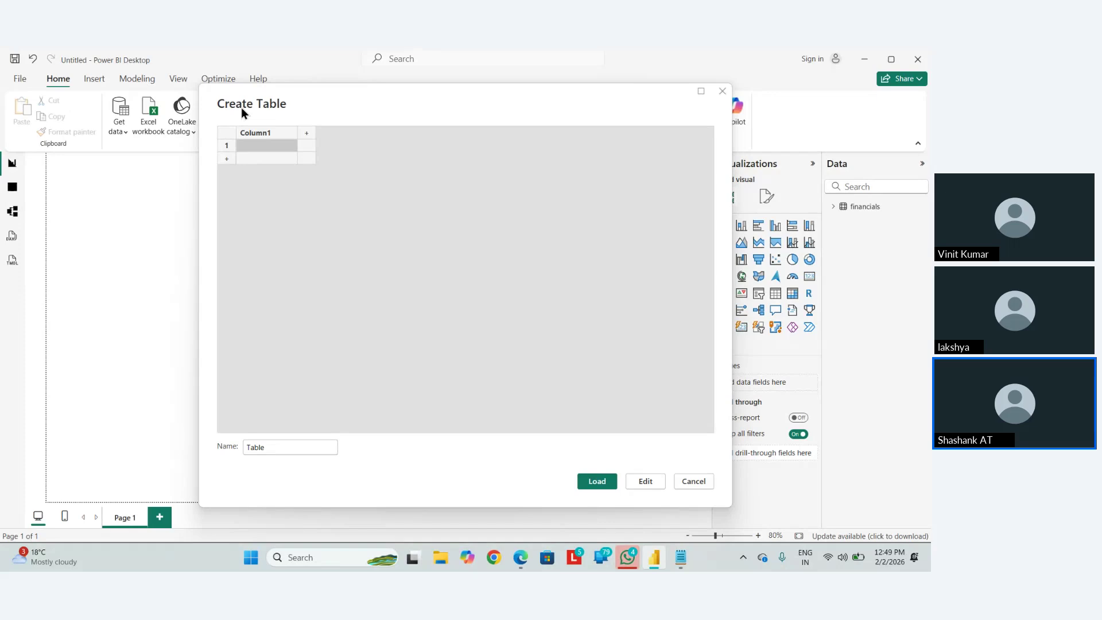
text(Keh)
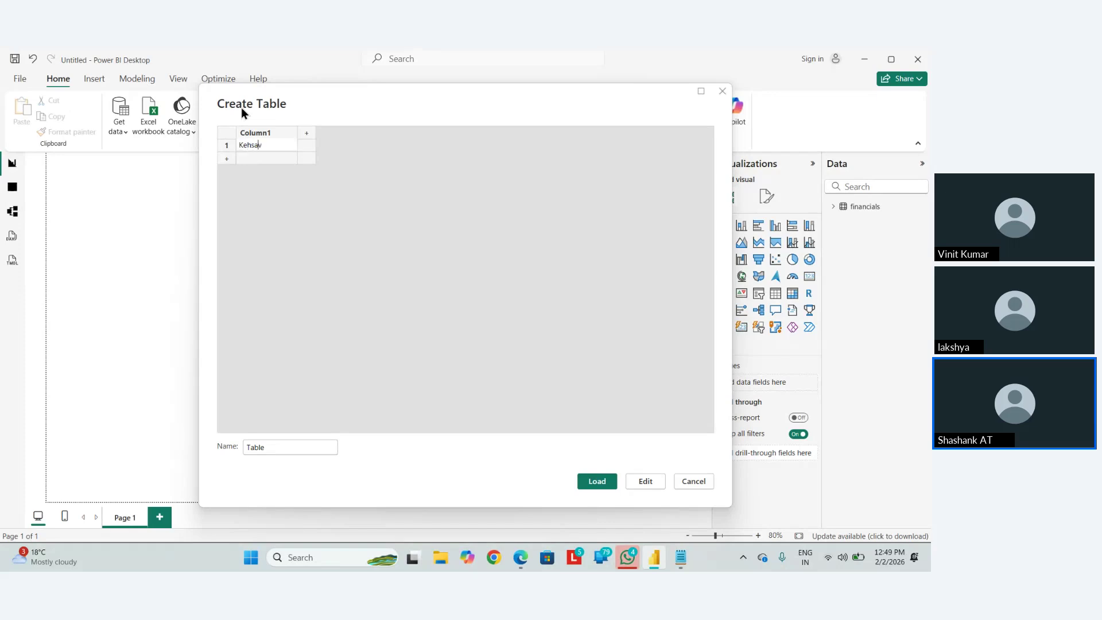
key(BackSpace)
text(shav)
key(Return)
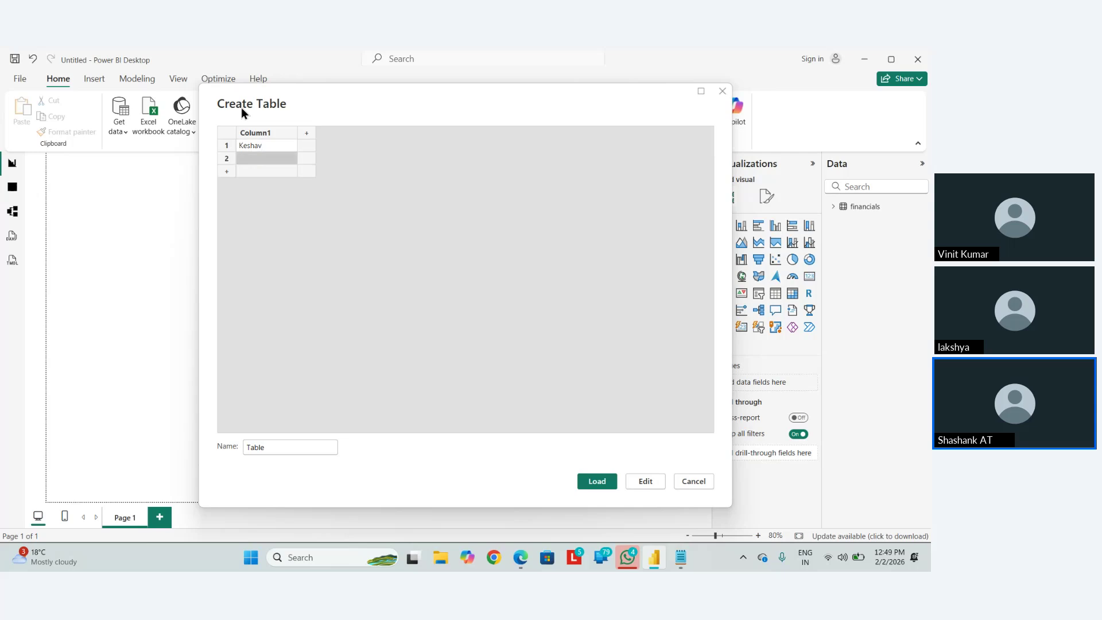
text(Myank)
key(BackSpace)
key(BackSpace)
key(BackSpace)
key(BackSpace)
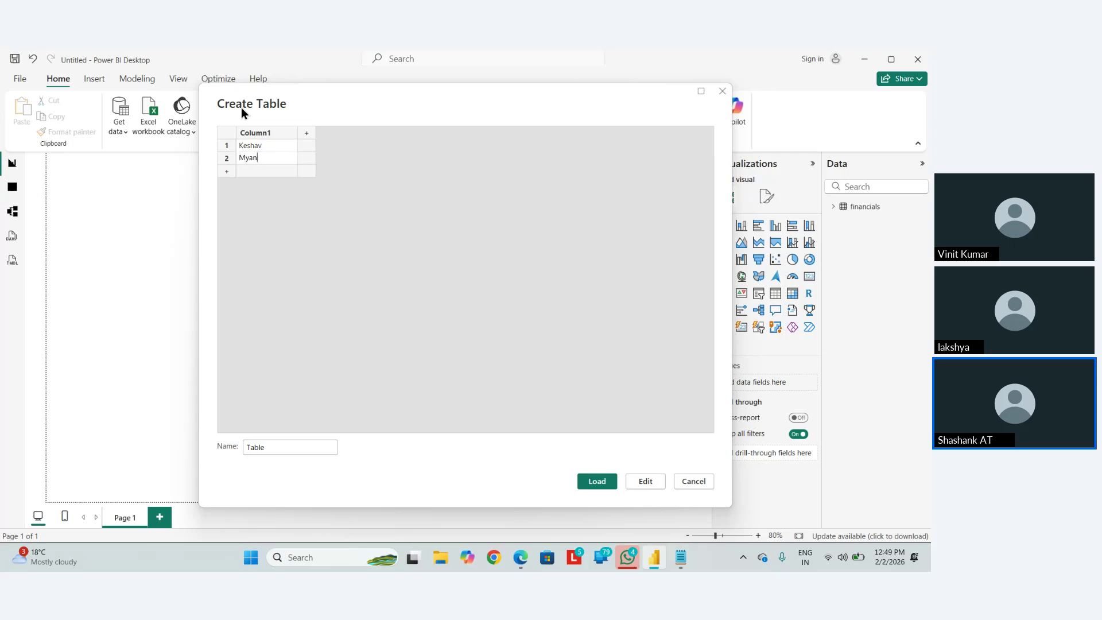
text(ayank)
key(Return)
text(Ikram)
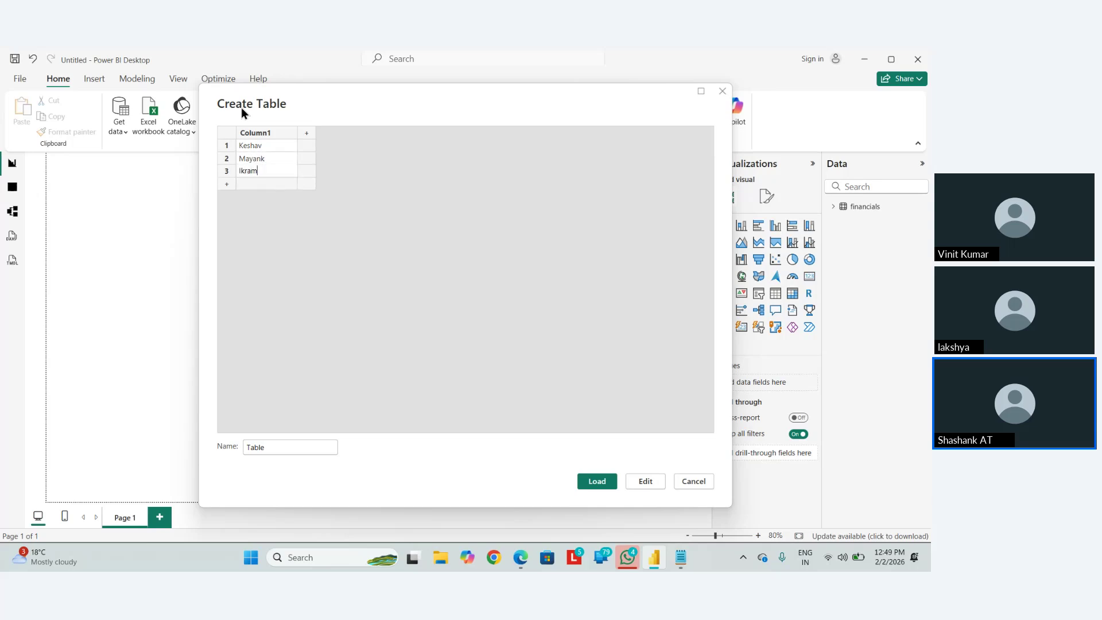
key(Return)
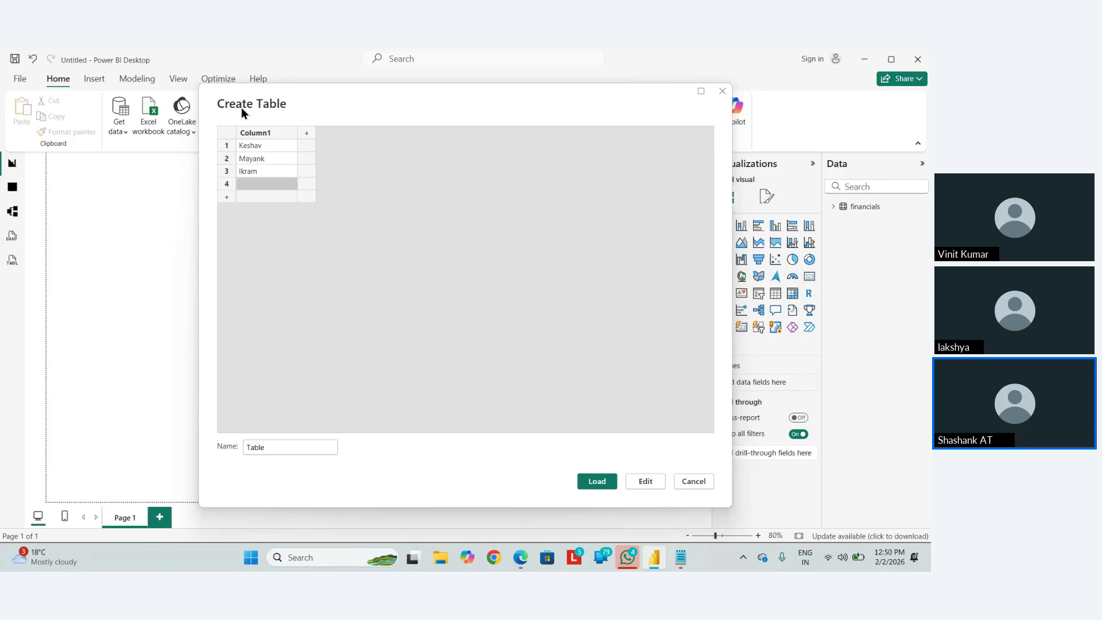
- Enter two more first names in rows 4 and 5 of Column1 and load the table into the model
text(Sha)
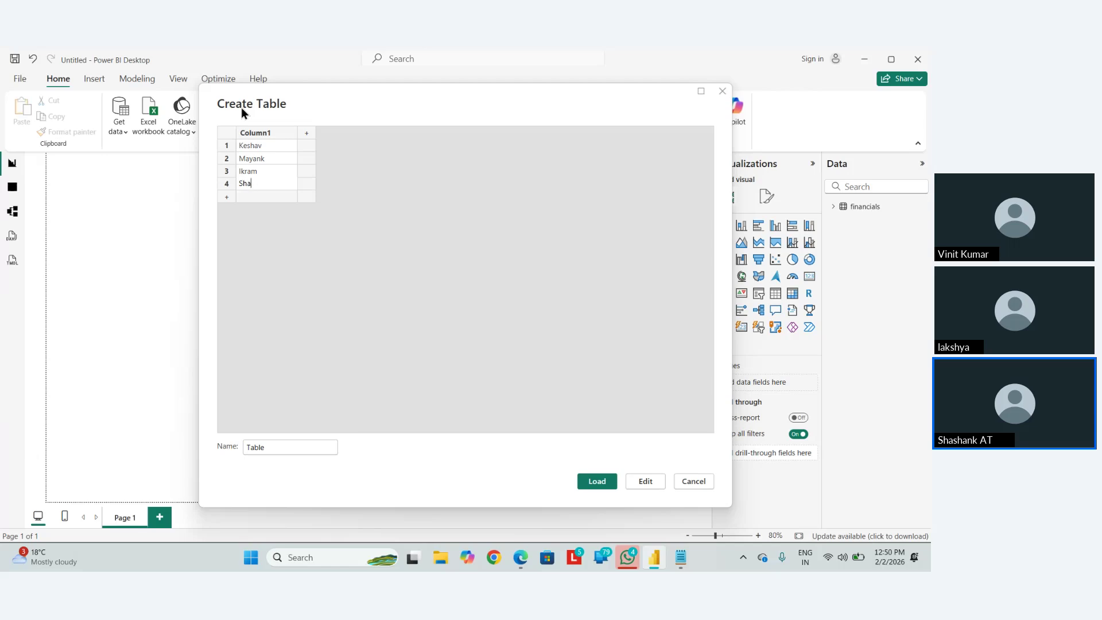
text(shank)
key(Return)
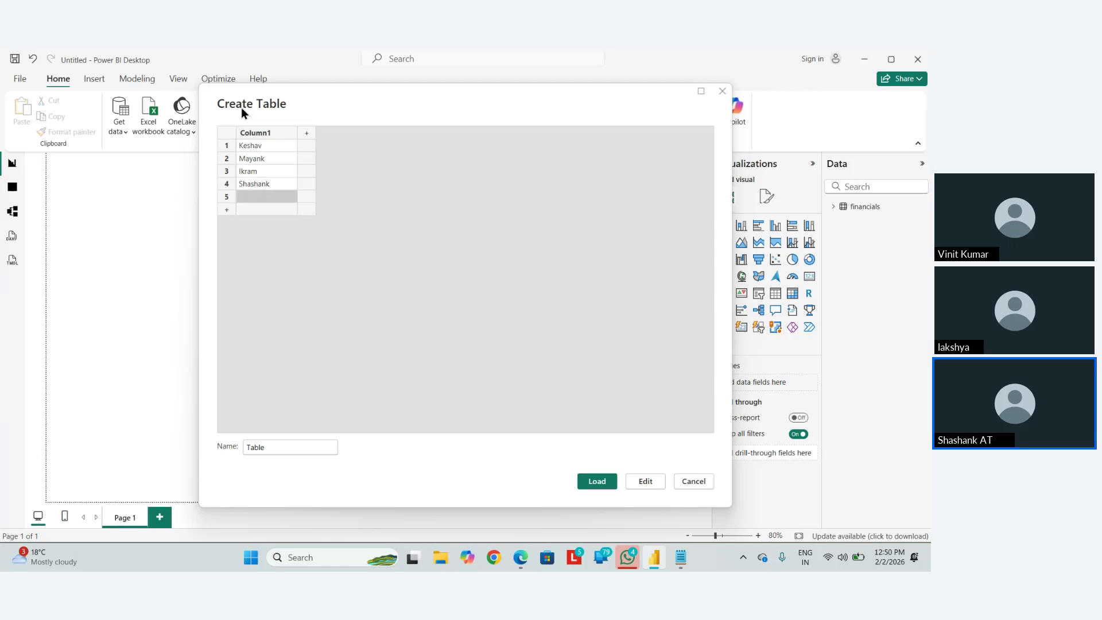
text(Rahul)
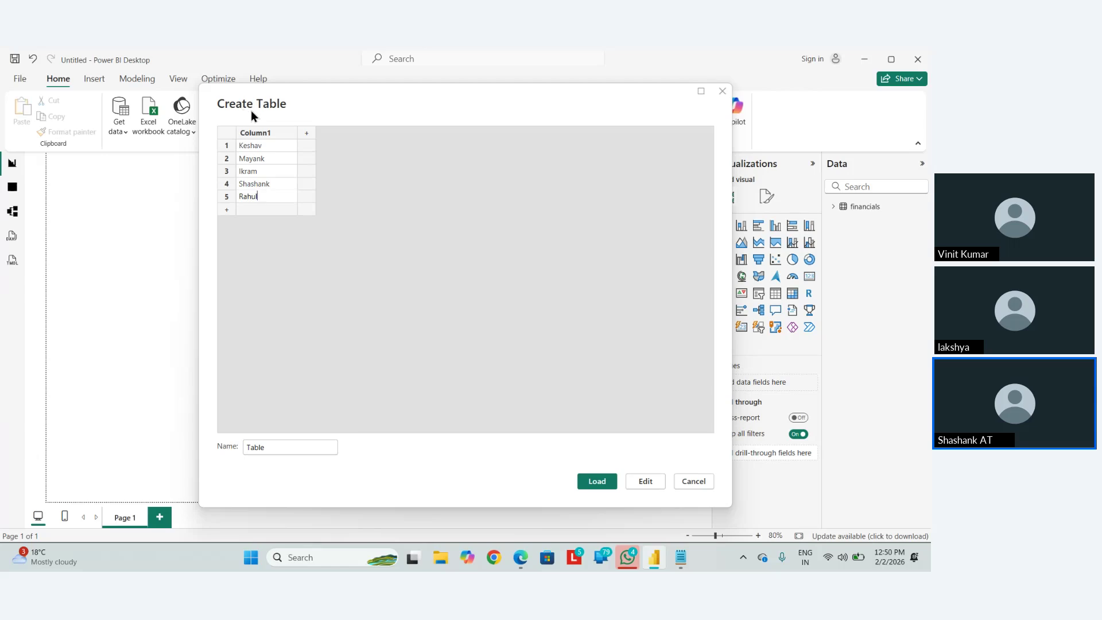
click(612, 485)
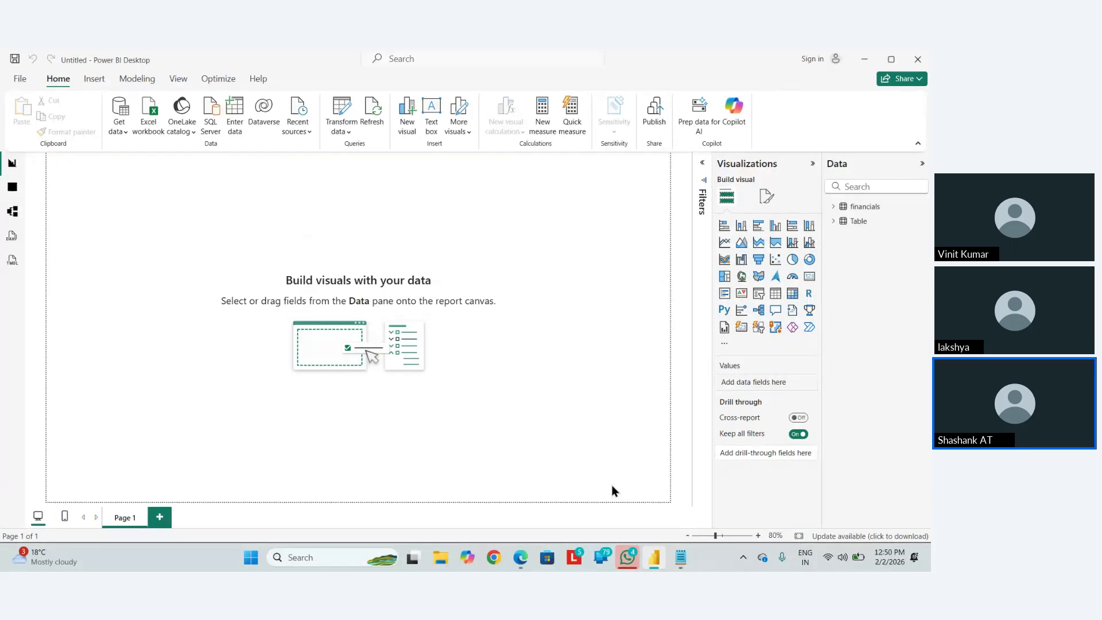
- View the fields of the manually entered table and delete the table from the model
click(832, 223)
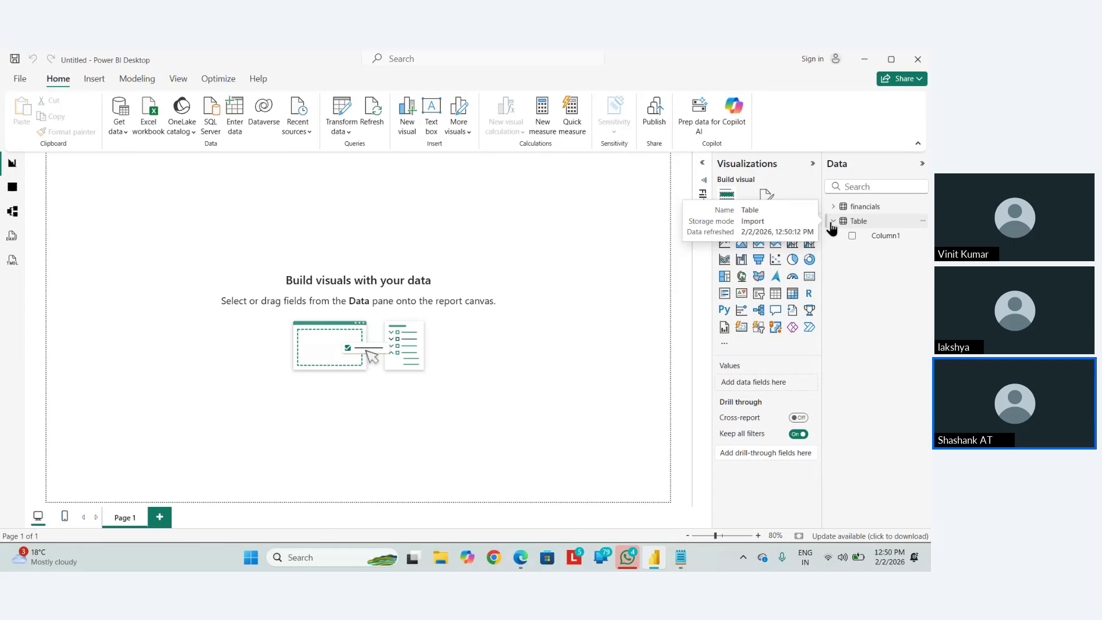
click(831, 224)
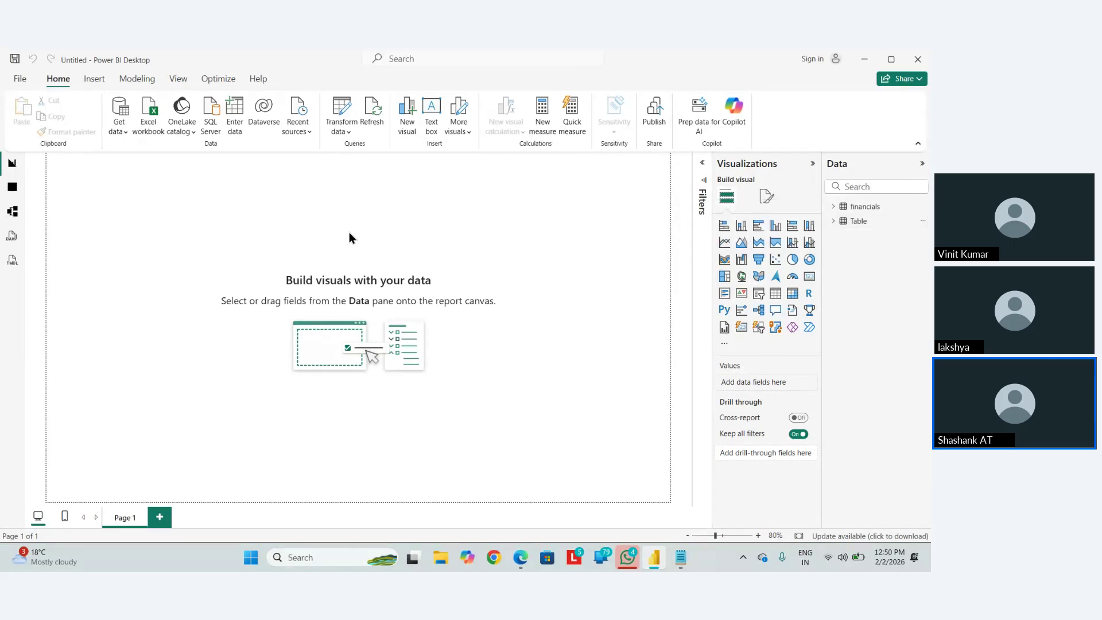
click(923, 223)
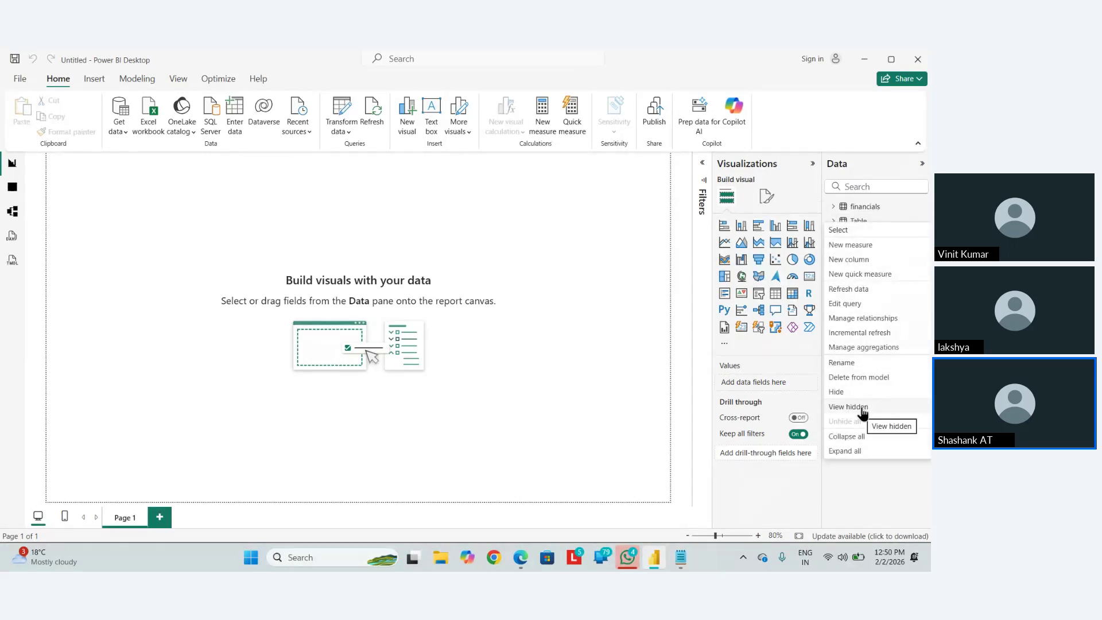
key(Escape)
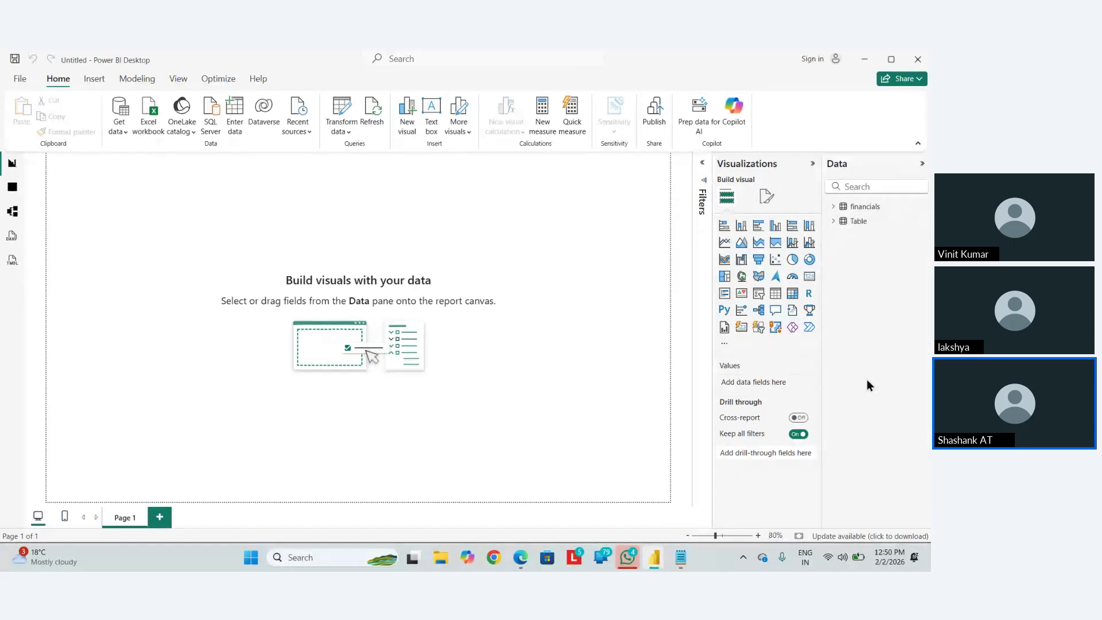
click(549, 332)
click(11, 186)
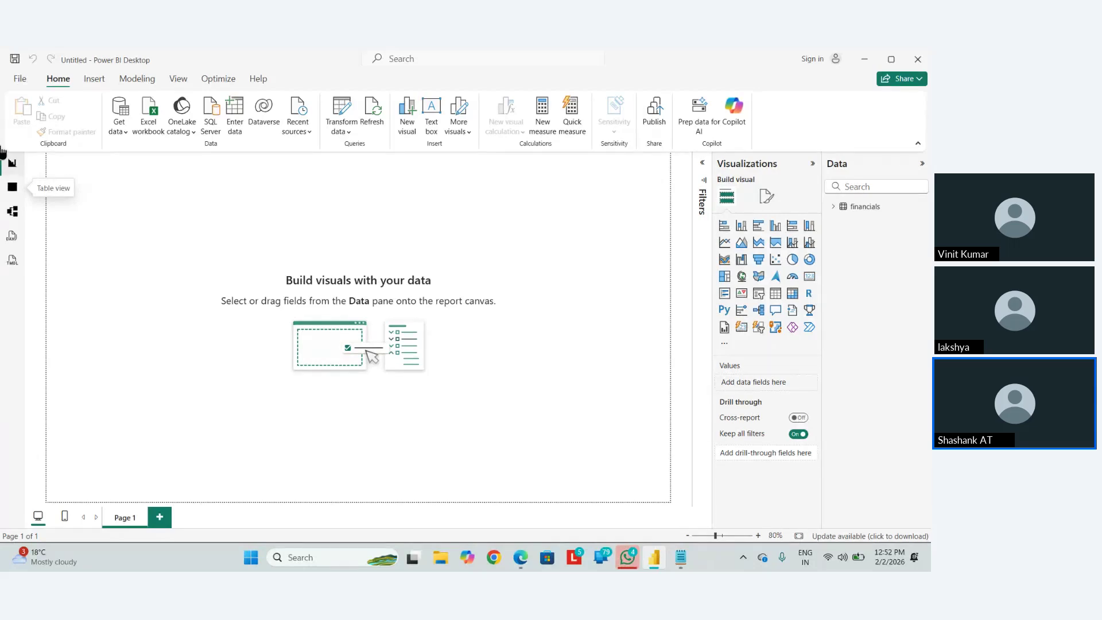
- Open the most recently used .pbix report from the recent files list
click(27, 80)
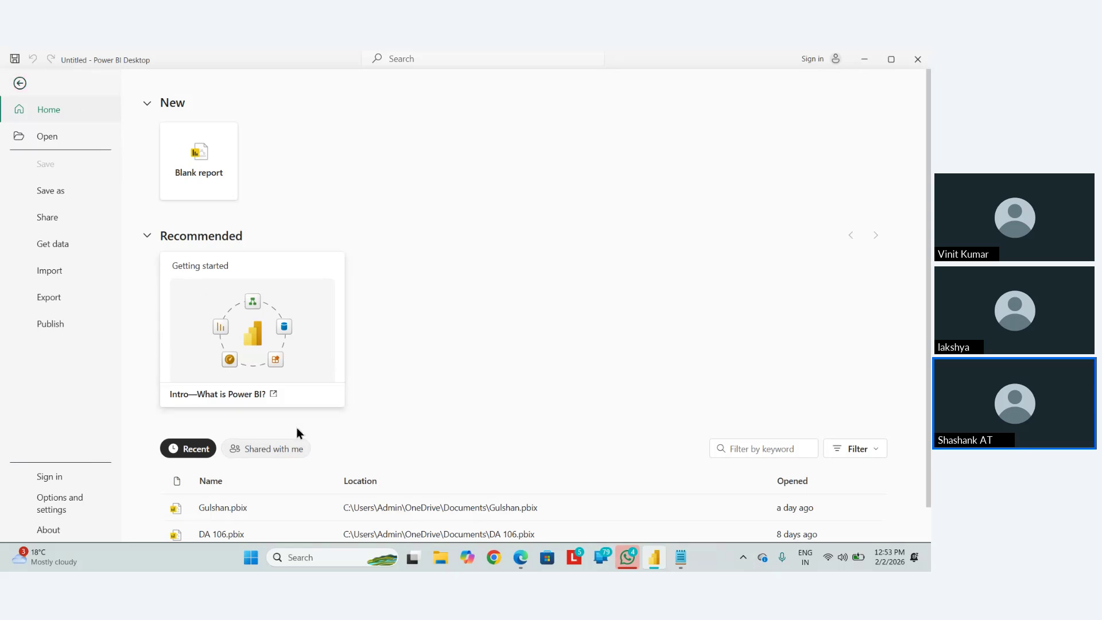
scroll(287, 430, down, 1)
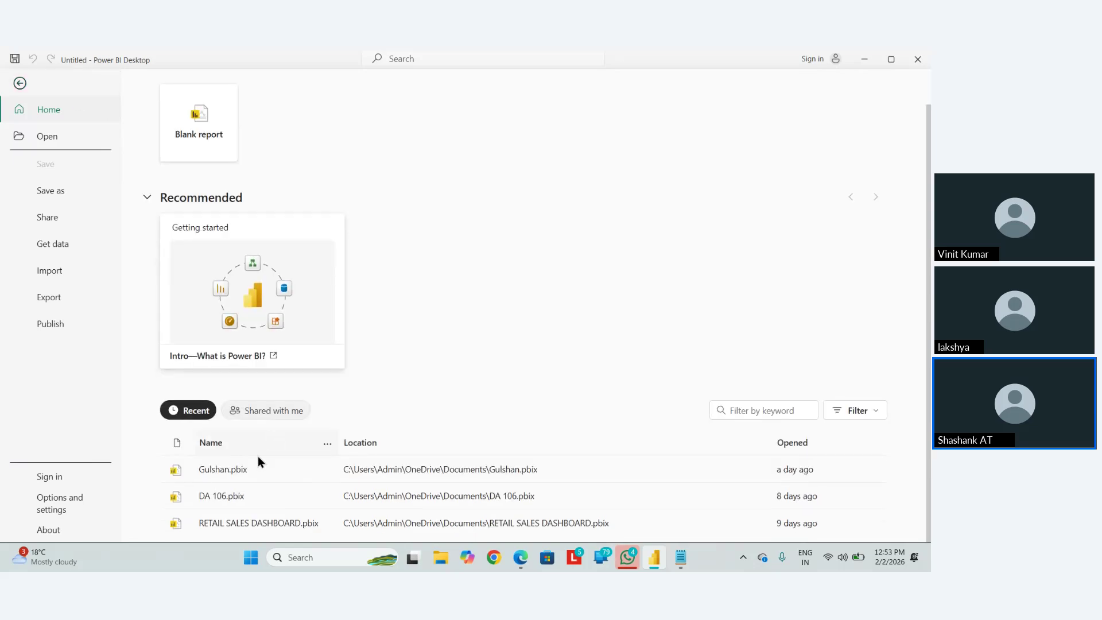
click(234, 474)
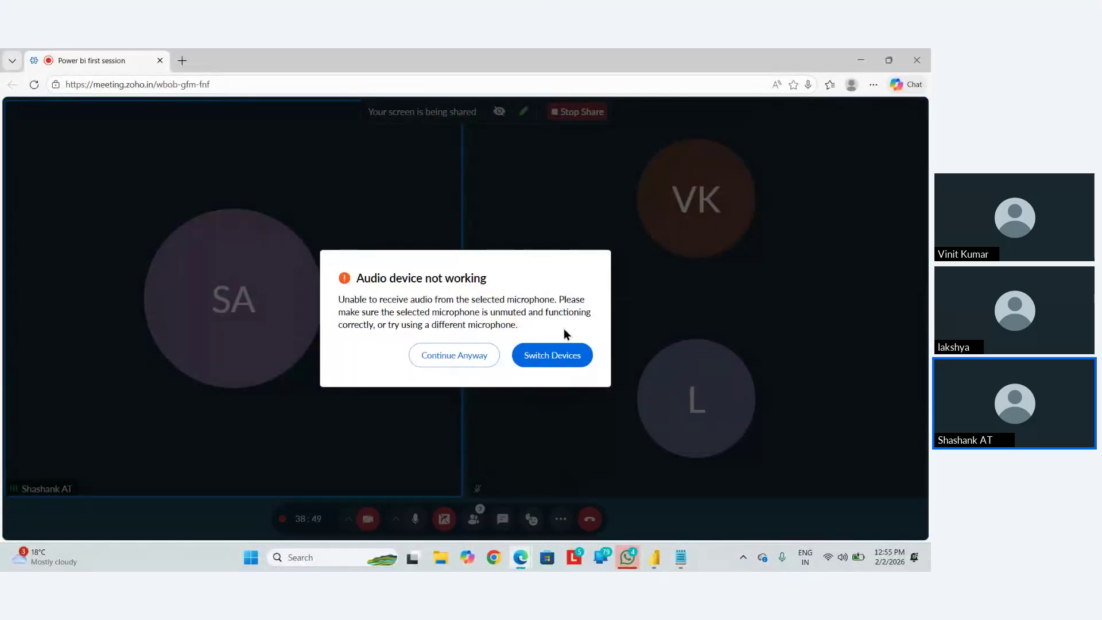
- Switch to the Zoho meeting in the browser, continue past the audio device warning and stop sharing the screen
click(475, 357)
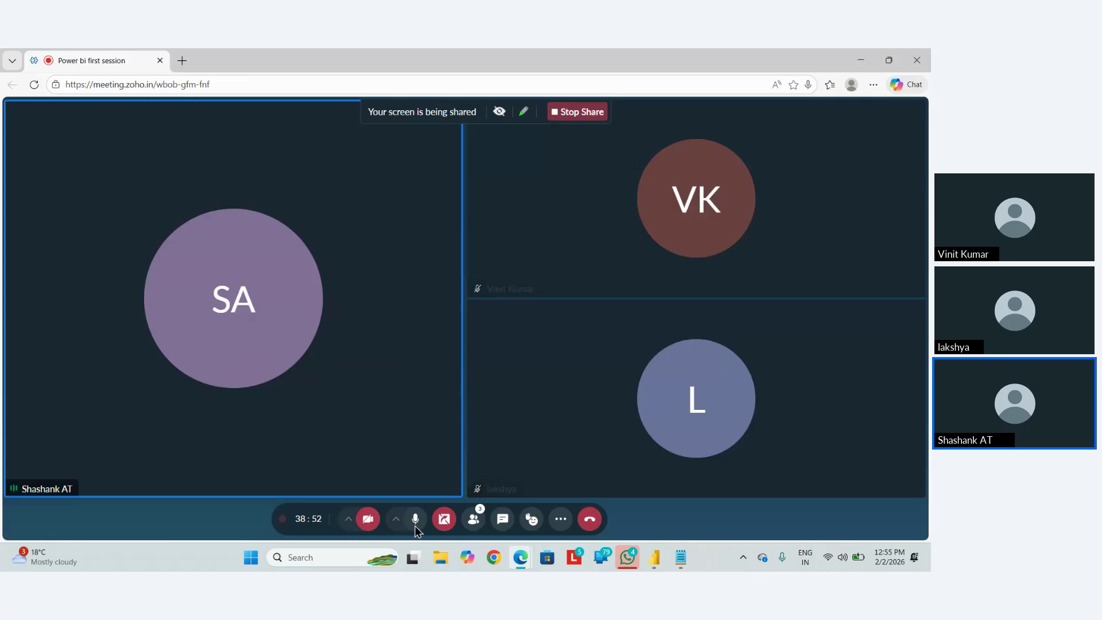
click(444, 519)
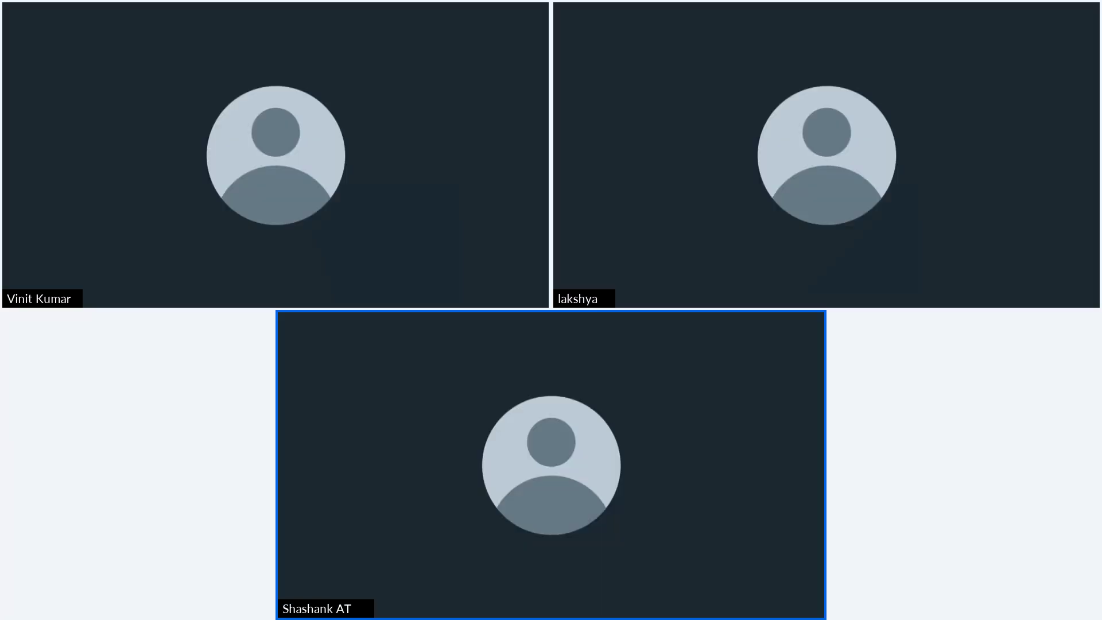